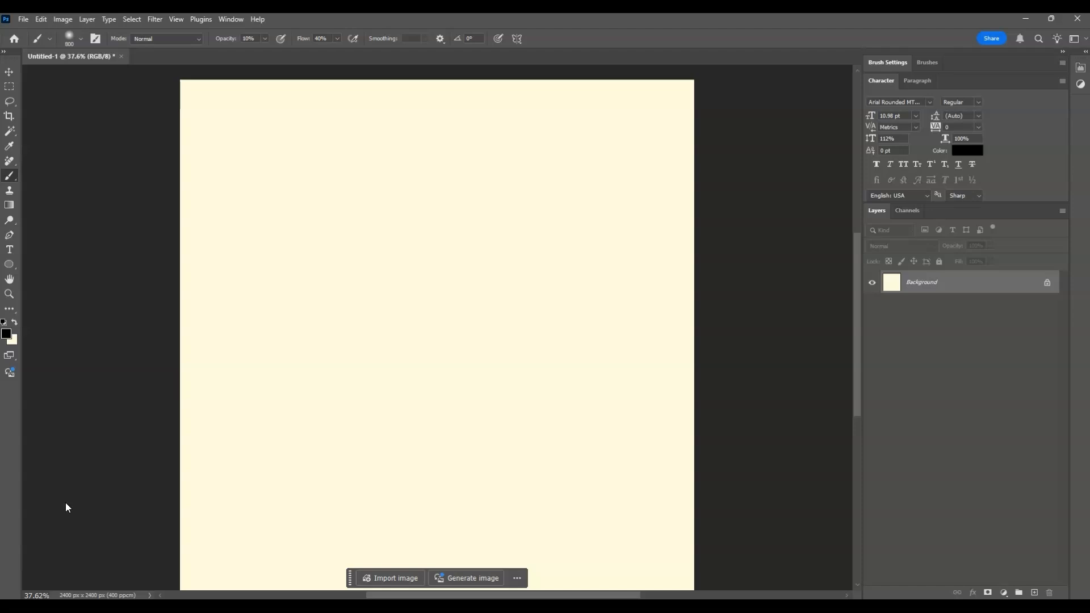
Step: Swap the foreground and background colours and fill the Background layer with black
key(x)
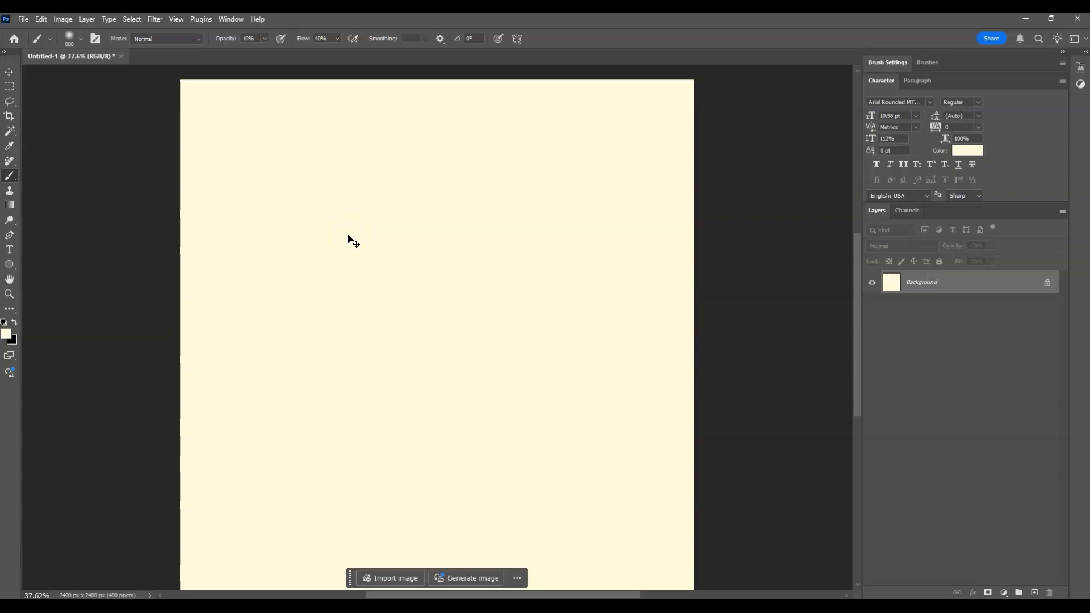
key(ctrl+BackSpace)
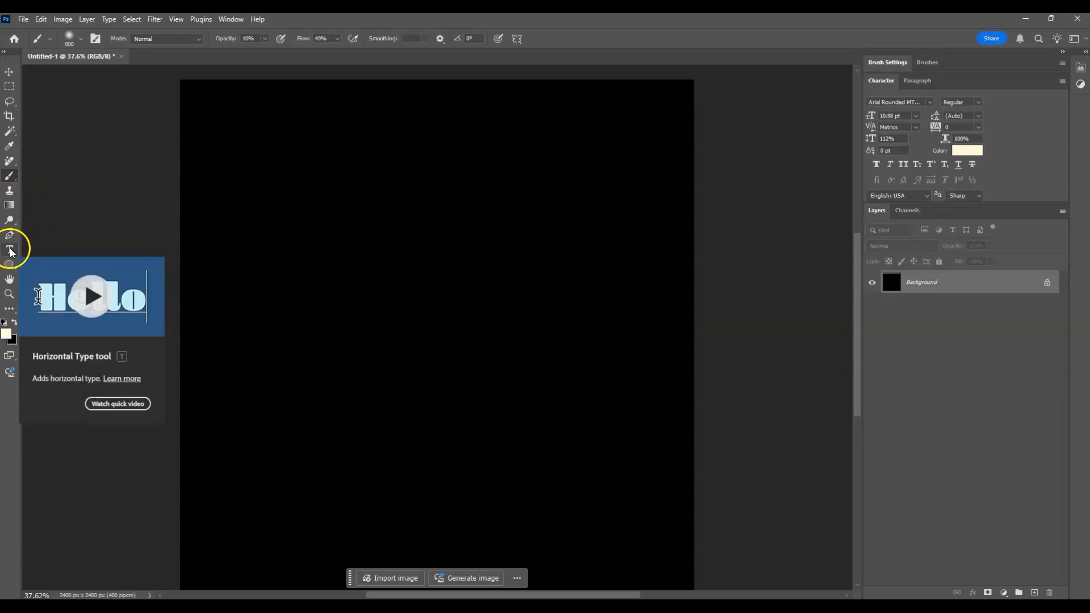
Step: Place a line of placeholder text in the canvas's upper part, in cream Arial Rounded MT Bold
click(10, 251)
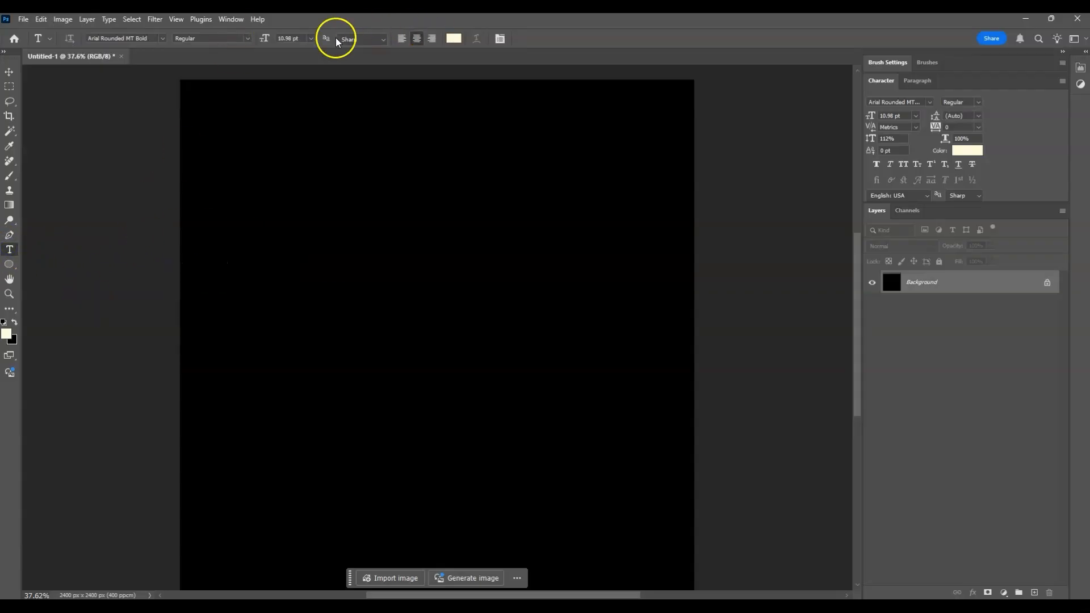
click(162, 39)
click(162, 40)
click(162, 40)
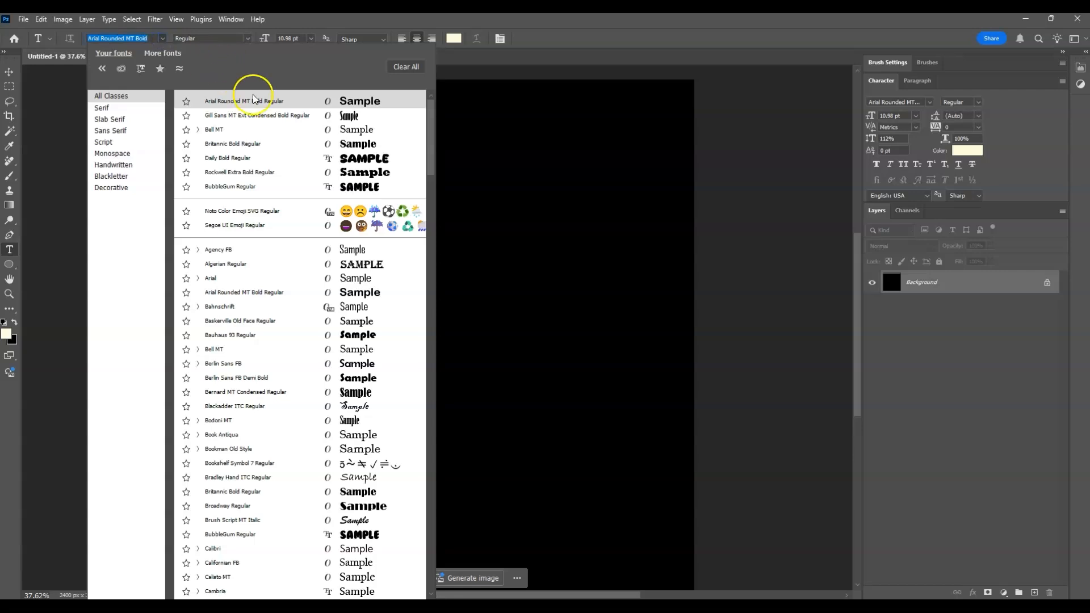
click(279, 103)
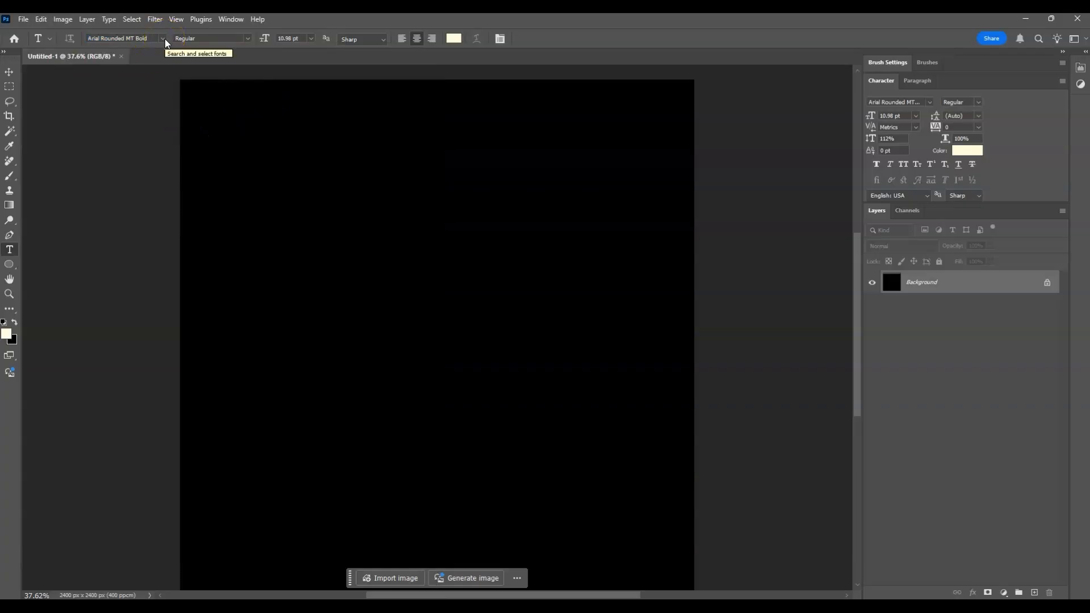
click(455, 38)
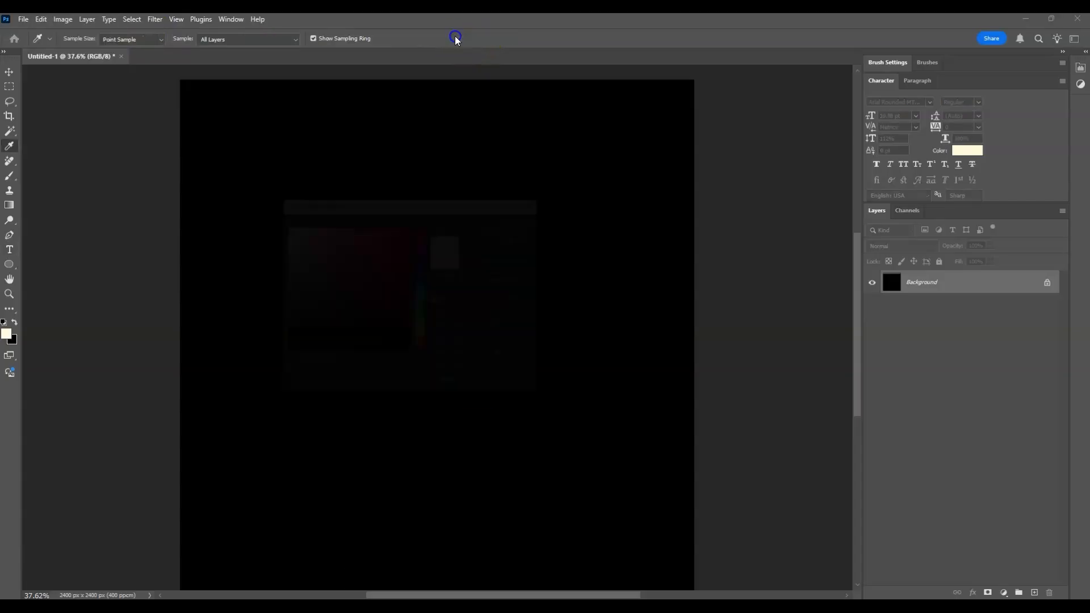
click(518, 215)
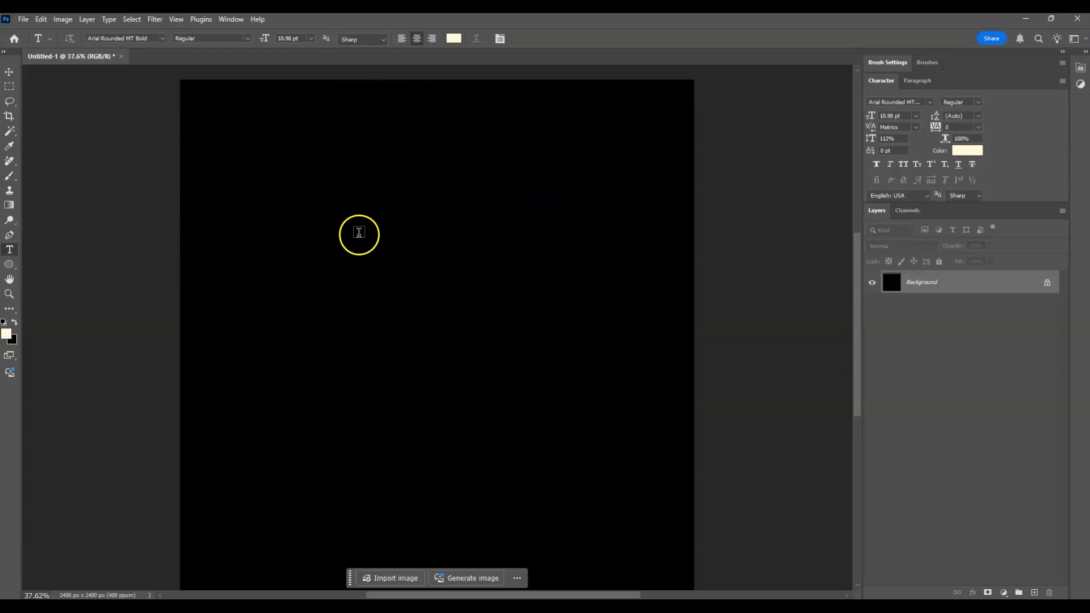
click(358, 233)
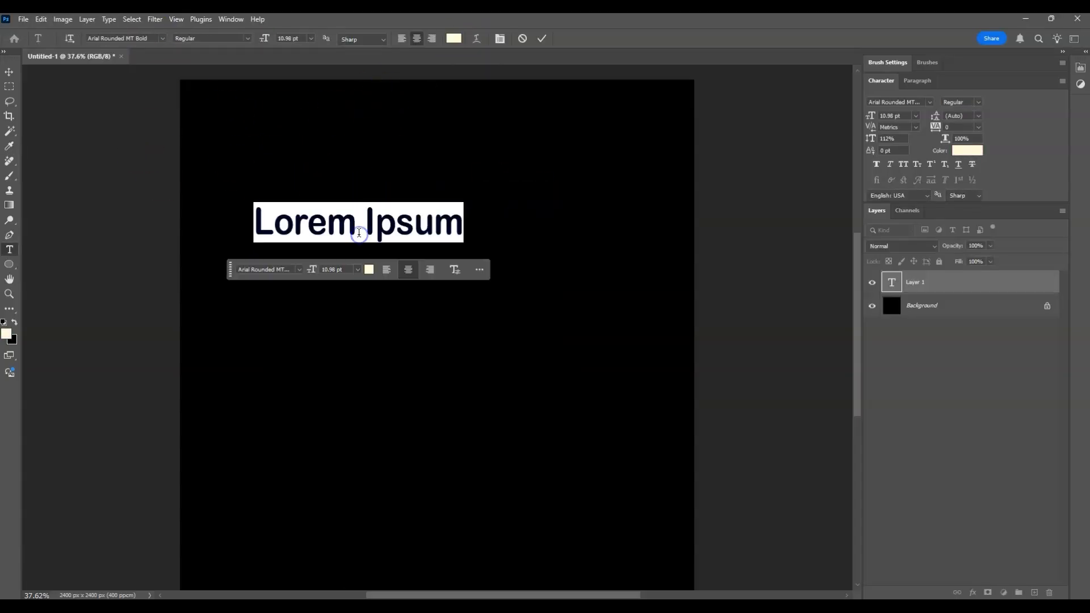
click(497, 241)
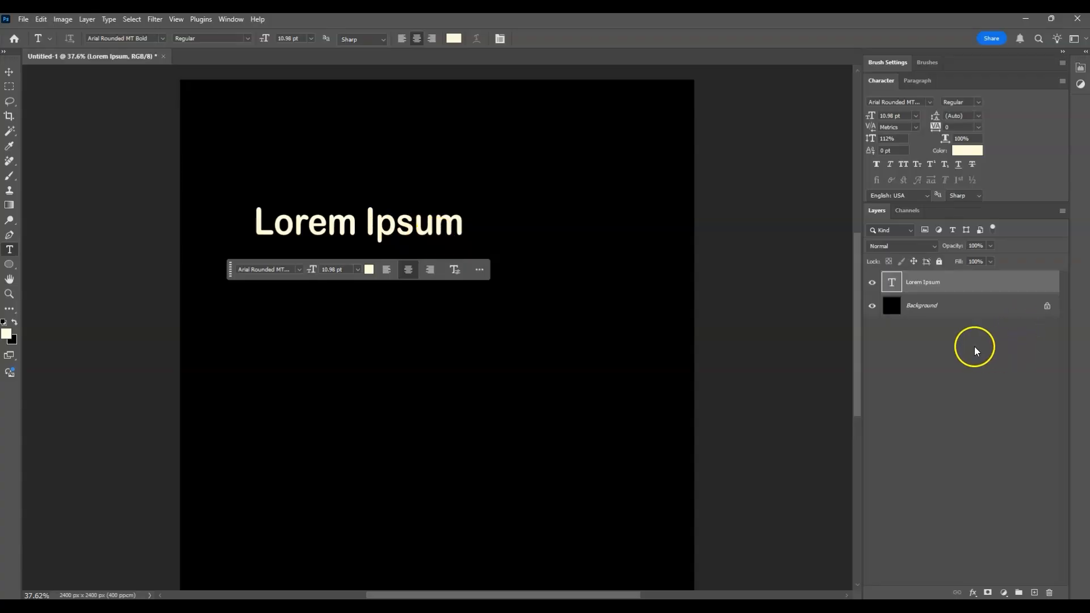
Step: Scale the Lorem Ipsum text up to about 22.29 pt and position it across the canvas's upper part
click(952, 290)
key(ctrl+t)
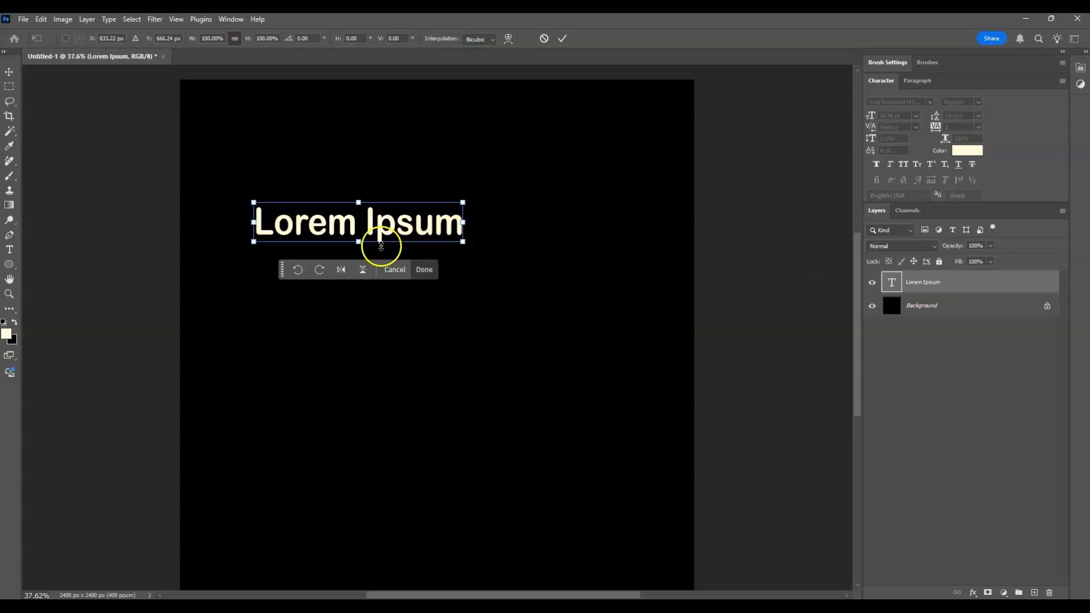
drag(463, 242, 643, 294)
drag(482, 271, 478, 293)
click(445, 223)
drag(445, 222, 446, 217)
drag(477, 252, 473, 255)
key(Return)
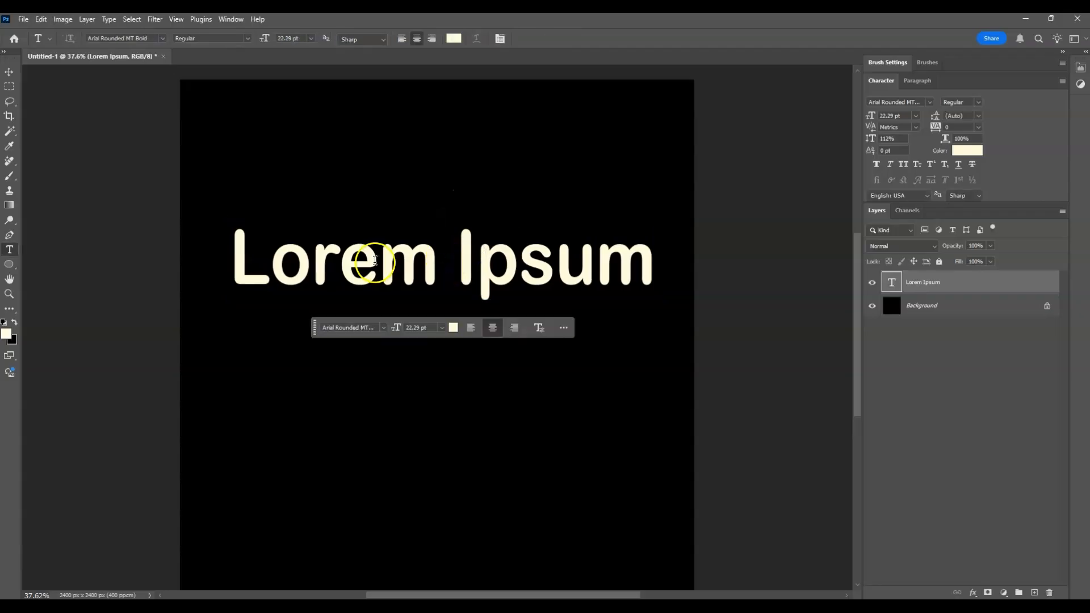
Step: Replace the Lorem Ipsum text with CREATIVE
double_click(375, 261)
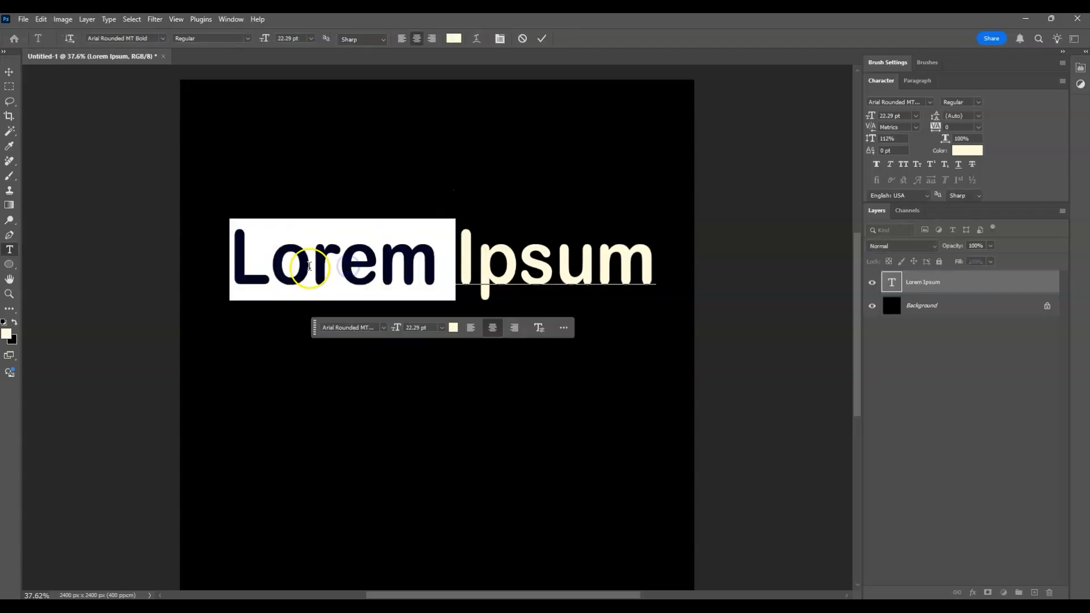
key(ctrl+a)
text(Creat)
key(ctrl+a)
text(CREATIVE)
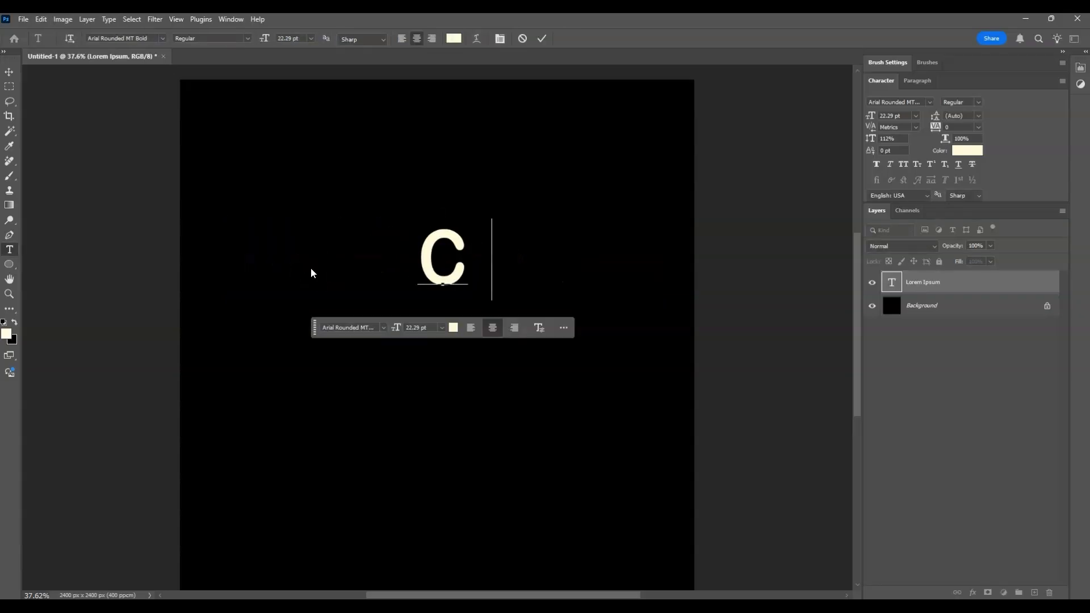
click(925, 409)
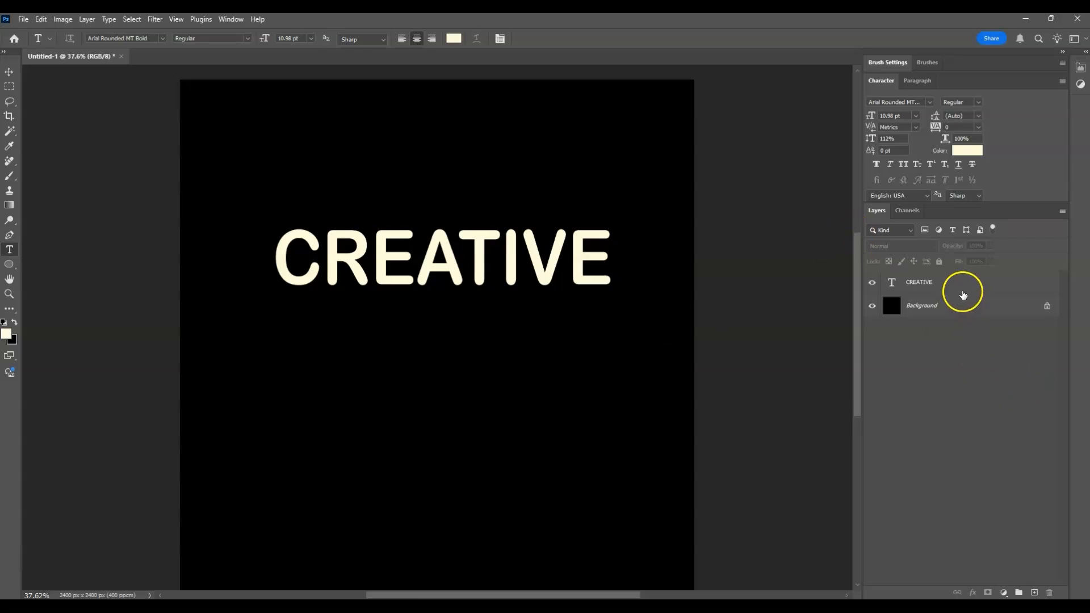
Step: Convert the CREATIVE text layer to a smart object
click(958, 286)
right_click(947, 283)
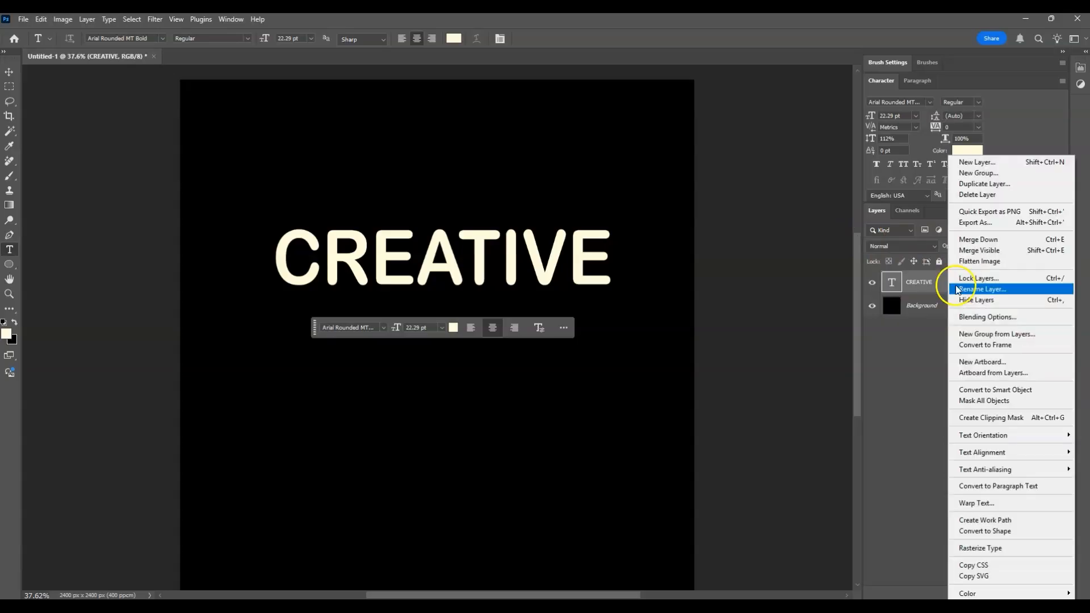
mouse_move(1005, 454)
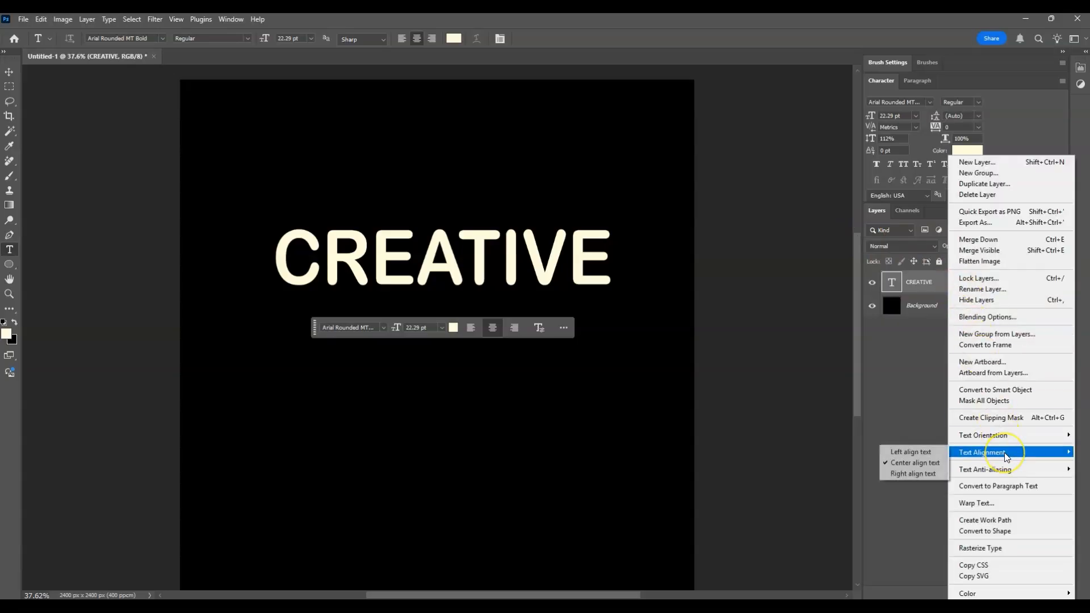
click(997, 390)
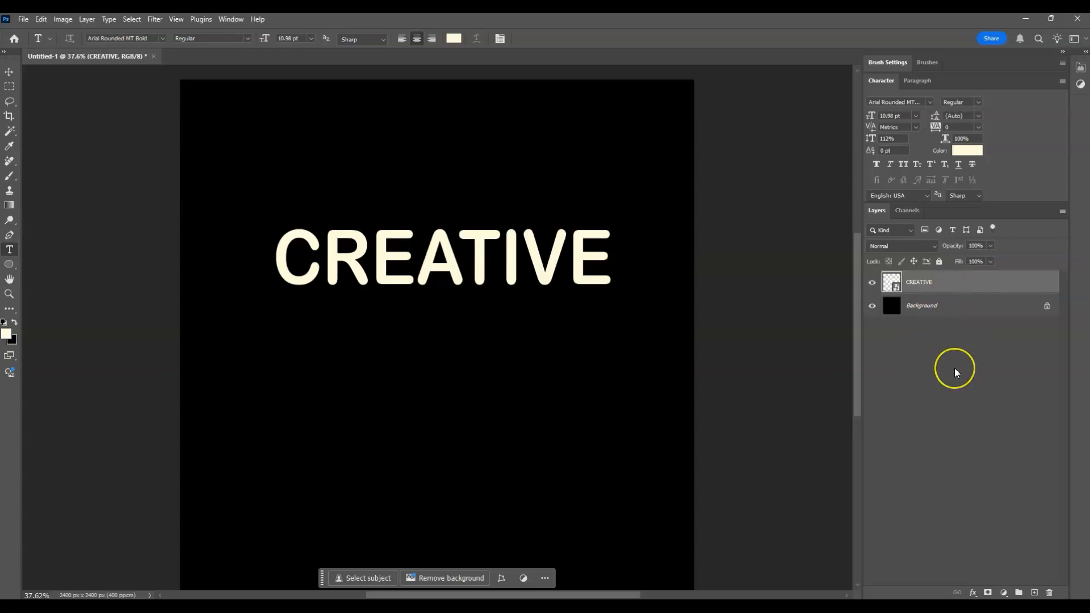
Step: Duplicate the CREATIVE layer and rename the copy as PAth Blur
key(ctrl+j)
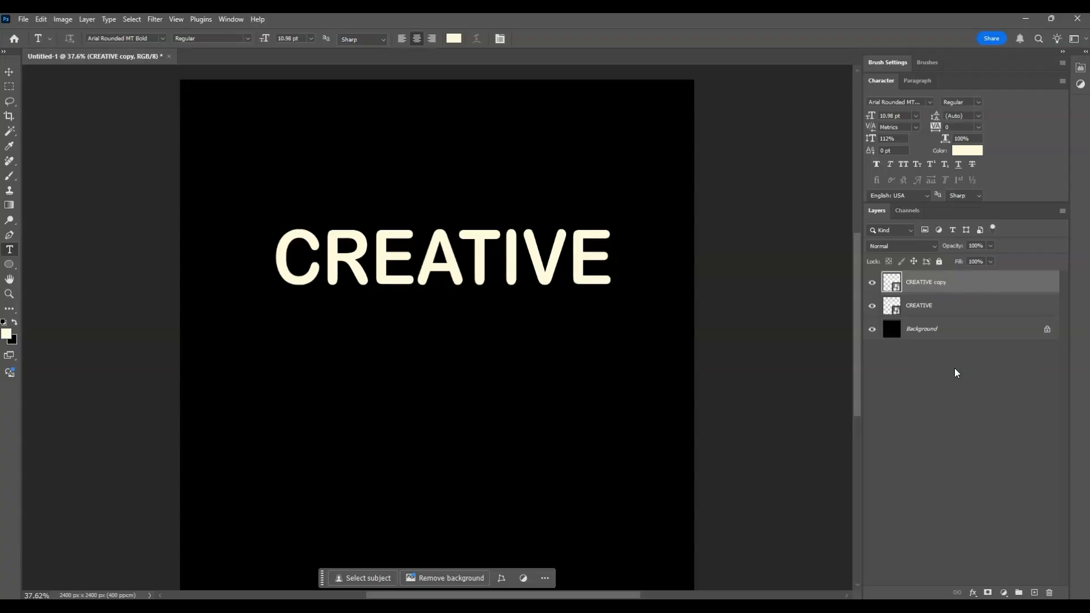
double_click(930, 282)
text(PAth Blur)
click(938, 423)
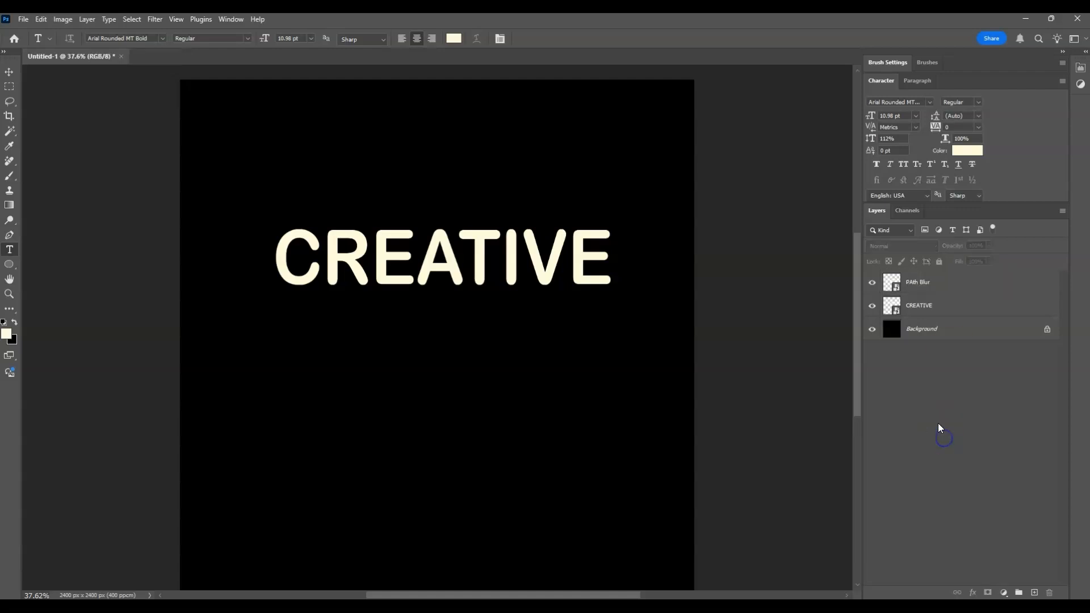
Step: Start a Path Blur on the PAth Blur layer and stretch its path vertically downward from just above the letter A to well below the text
click(937, 290)
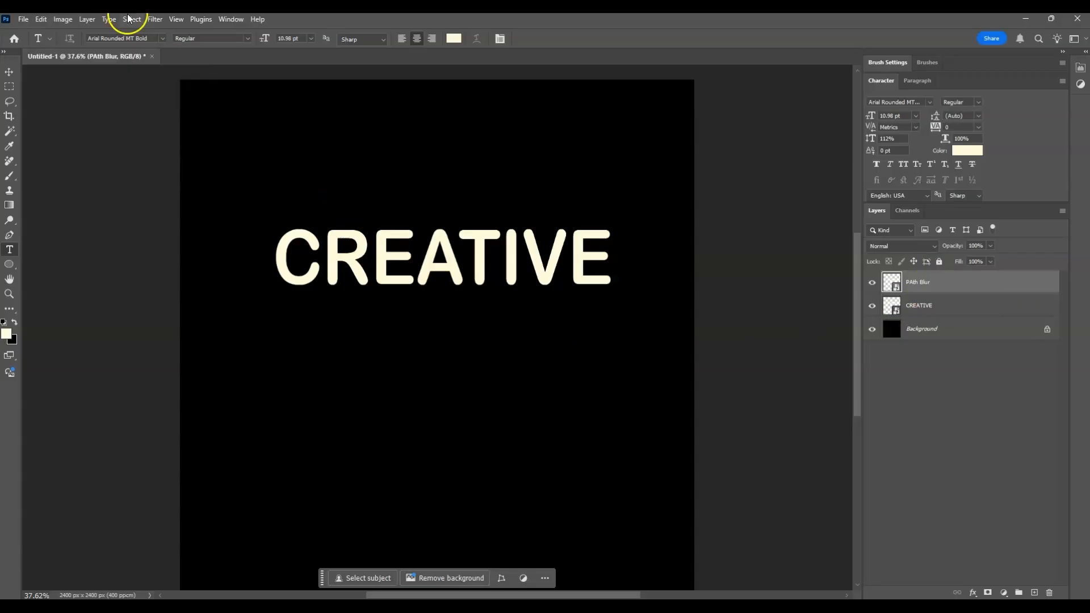
click(151, 20)
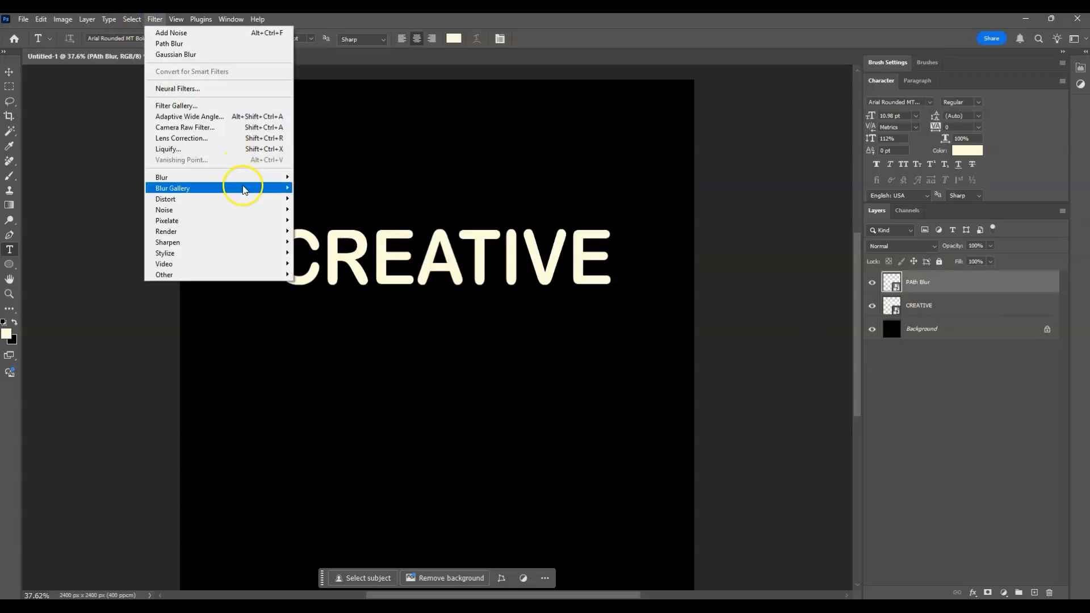
mouse_move(245, 189)
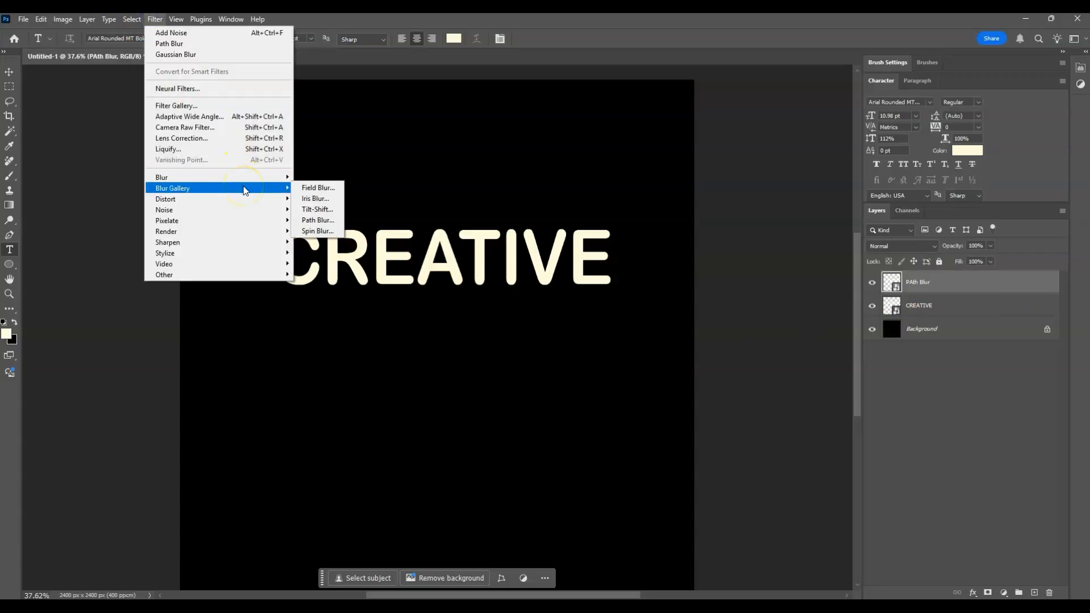
click(317, 221)
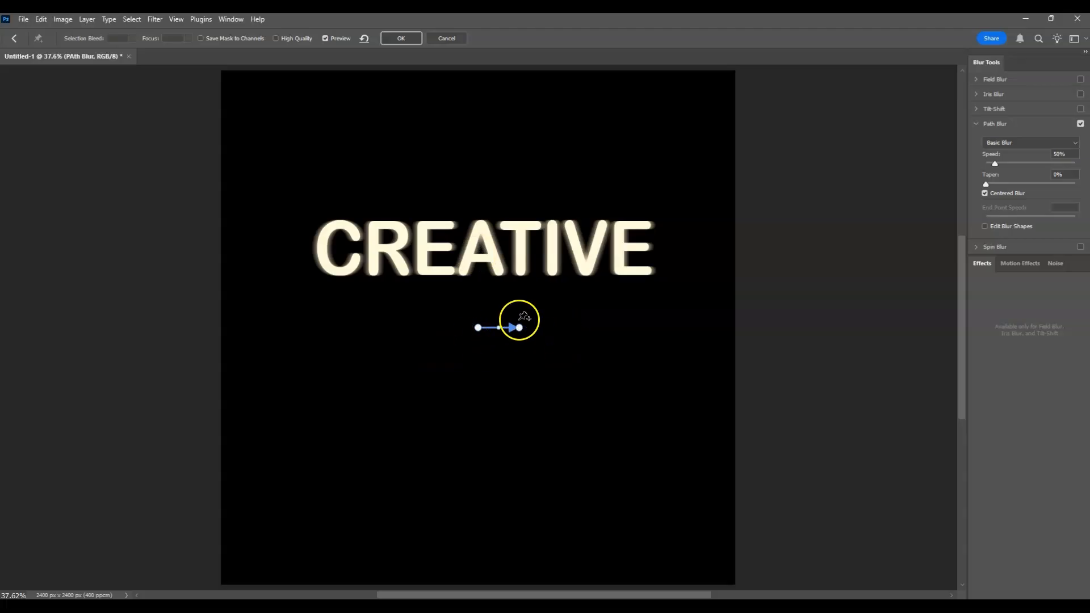
click(478, 328)
drag(478, 328, 477, 206)
click(520, 328)
drag(518, 328, 477, 450)
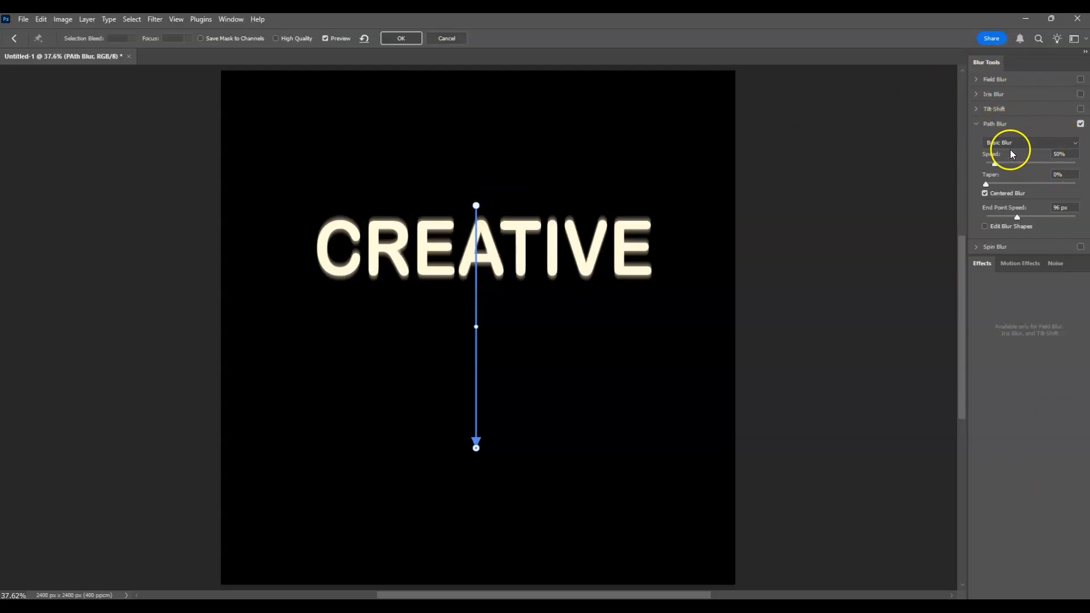
Step: Turn off Centered Blur and set the path blur's speed to 366%
click(985, 194)
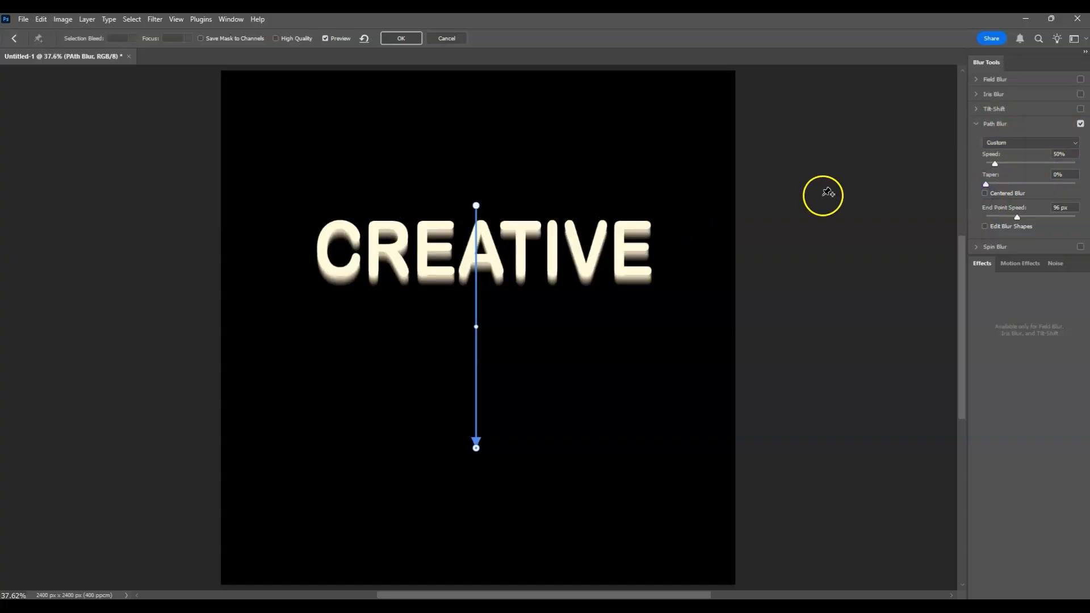
drag(998, 166, 1058, 169)
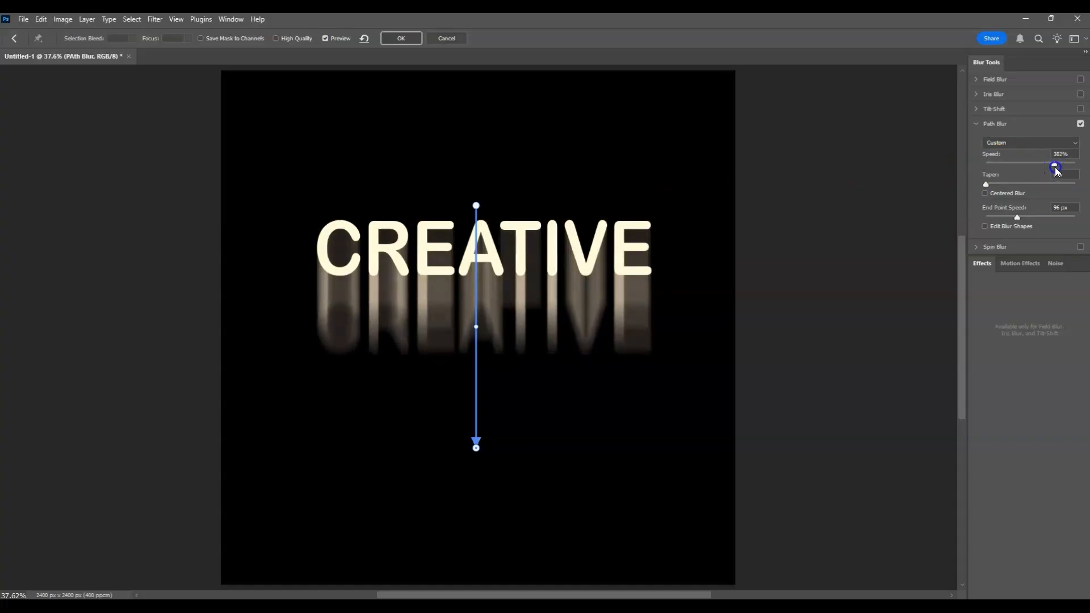
drag(1052, 168, 1052, 168)
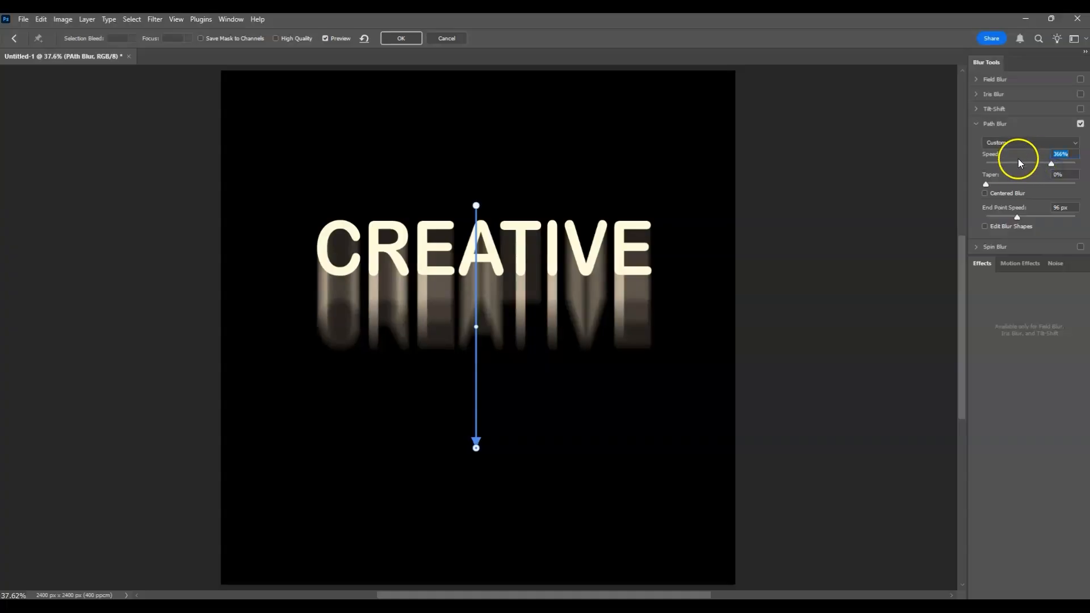
Step: Set the path blur's taper to 35% and the path's end point speed to 431 px
drag(986, 185, 1021, 187)
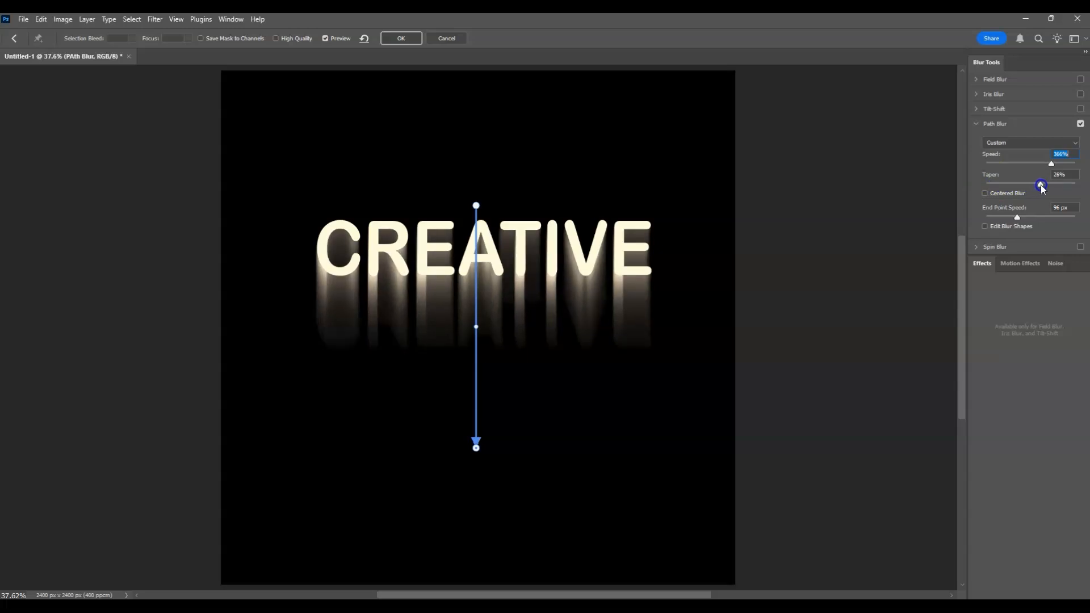
drag(1049, 187, 1052, 185)
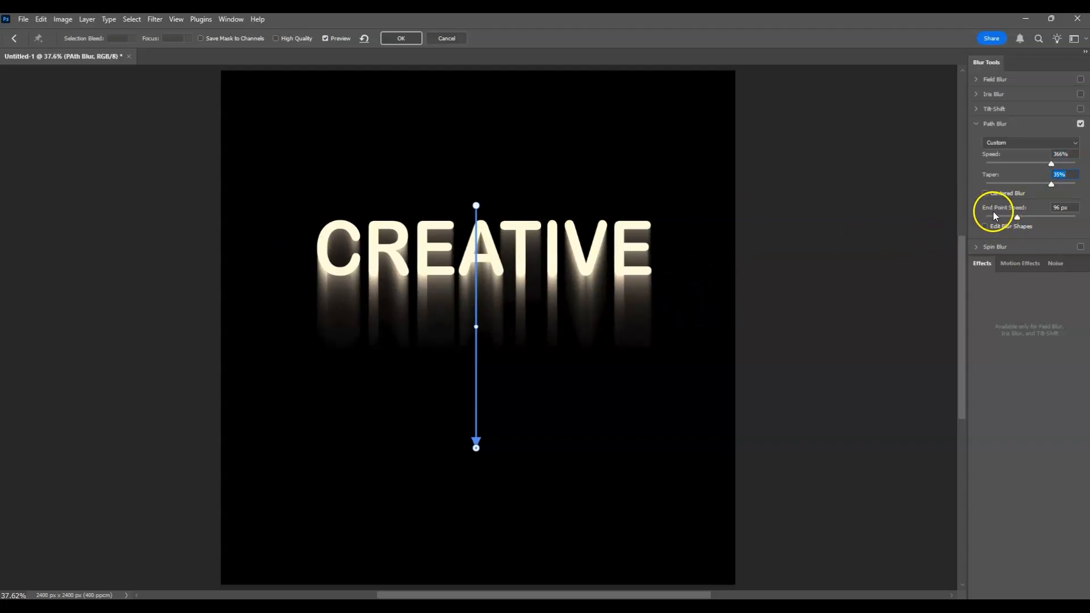
drag(1017, 216, 1042, 219)
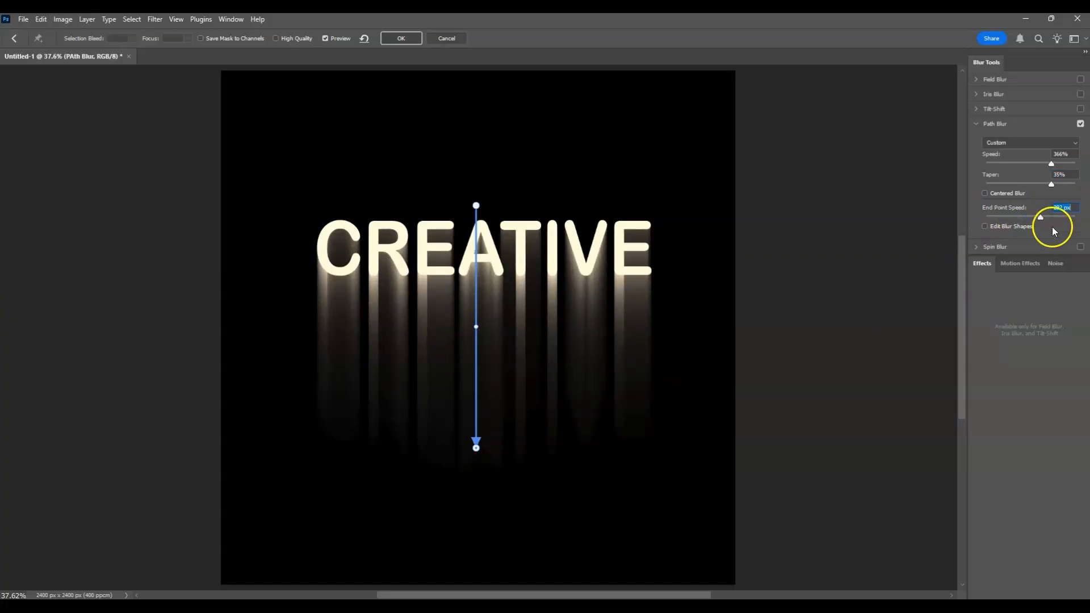
drag(1039, 216, 1047, 217)
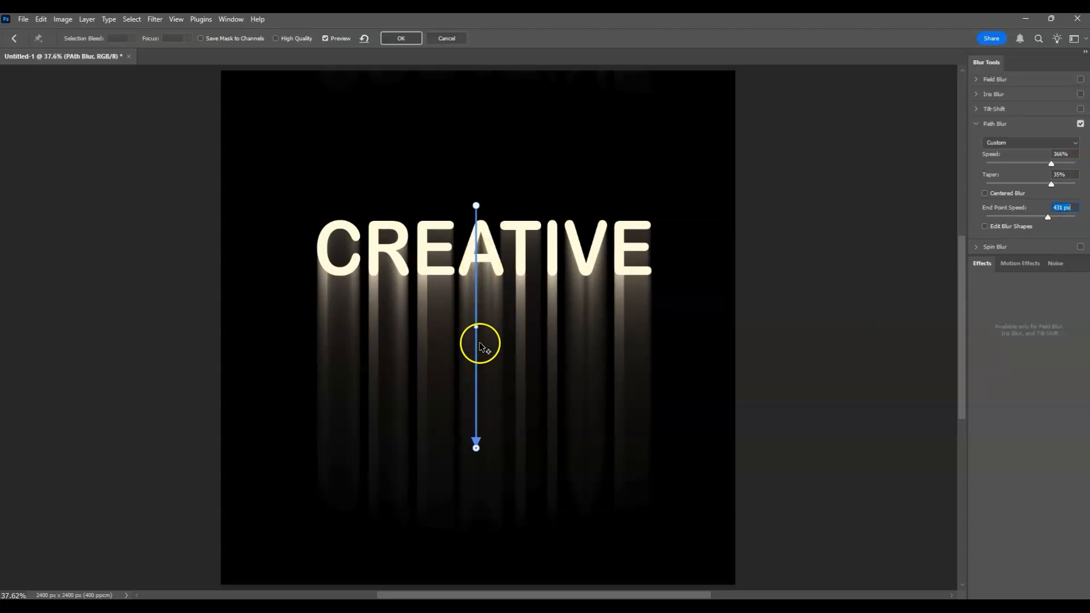
Step: Add two shorter vertical blur paths running downward through the letters R and V, on either side of the central path
mouse_move(476, 327)
mouse_down()
mouse_move(431, 327)
mouse_move(478, 330)
mouse_up()
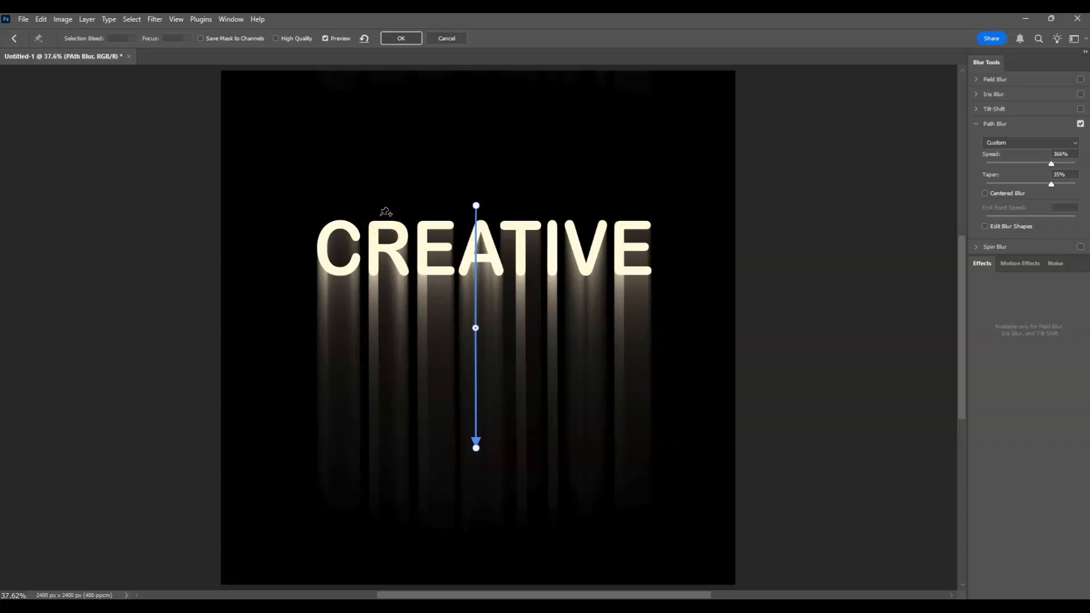
click(380, 348)
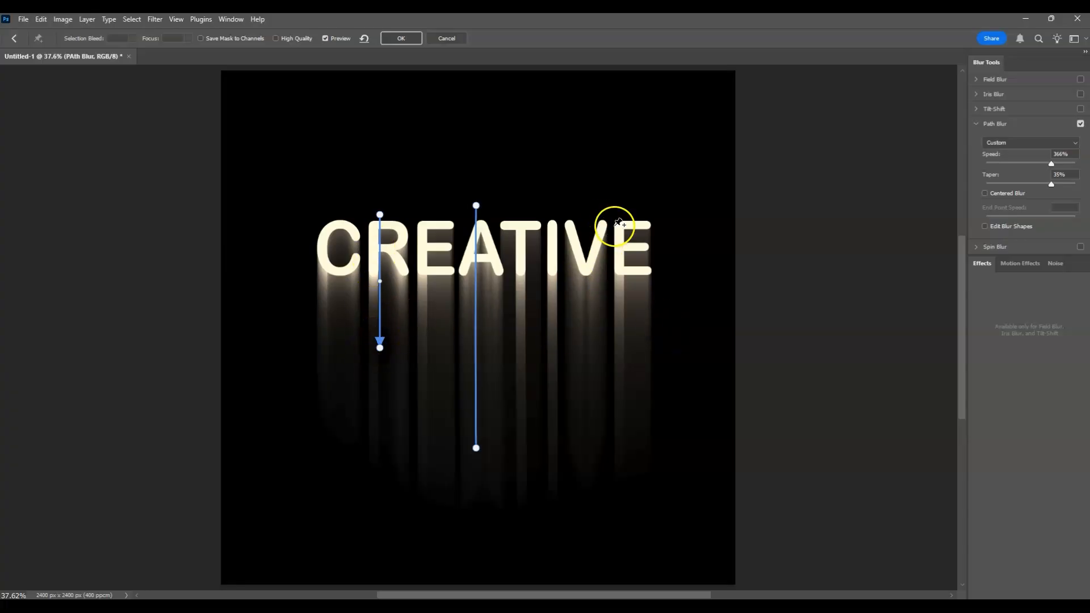
click(596, 218)
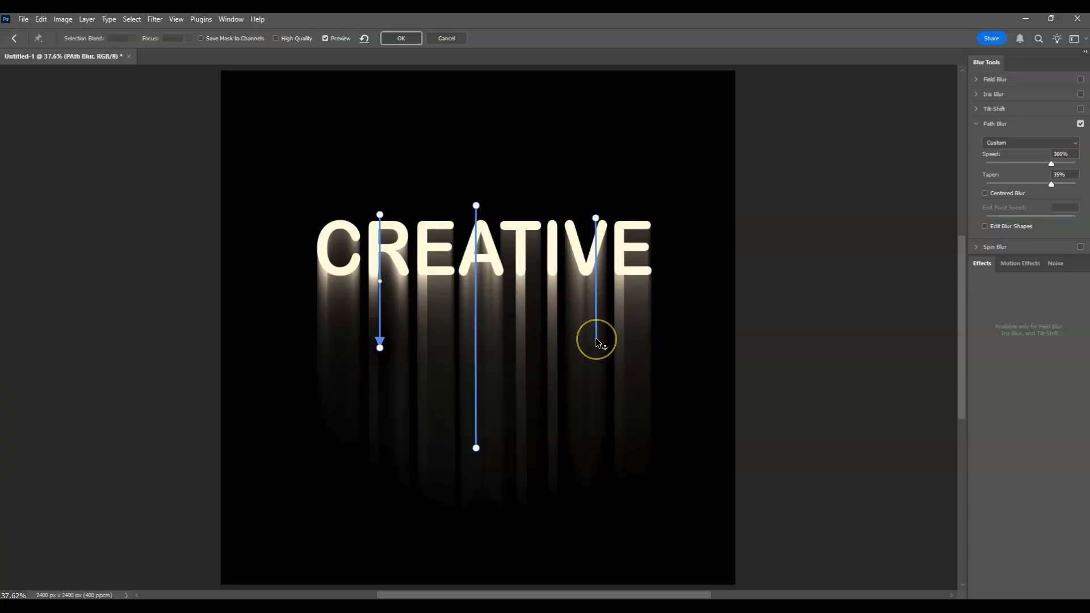
click(597, 339)
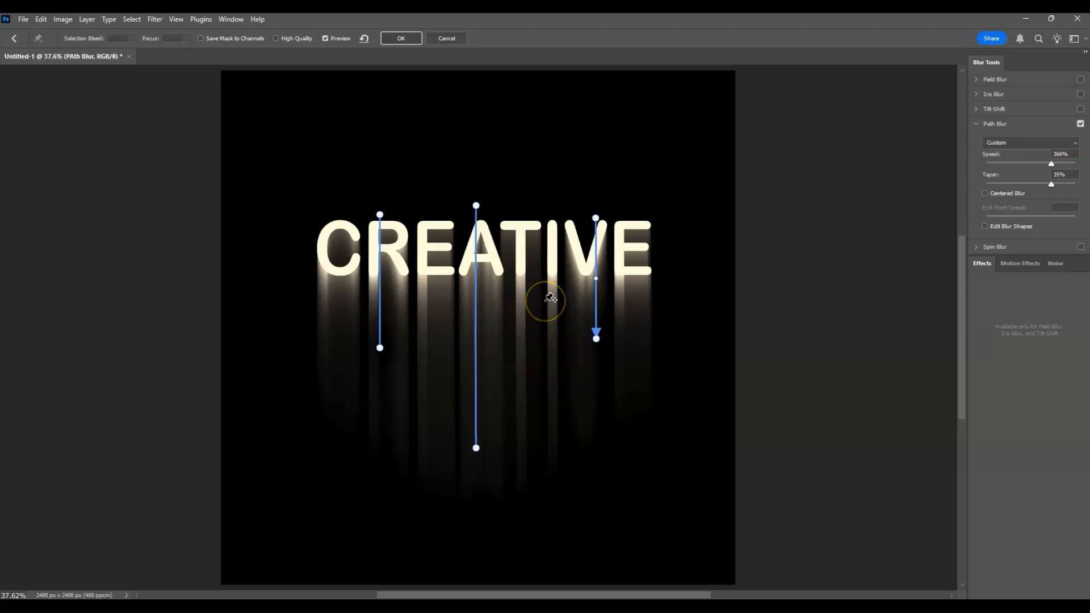
Step: Apply the path blur and add a Gaussian Blur with a radius of 10 pixels to the CREATIVE layer
click(403, 39)
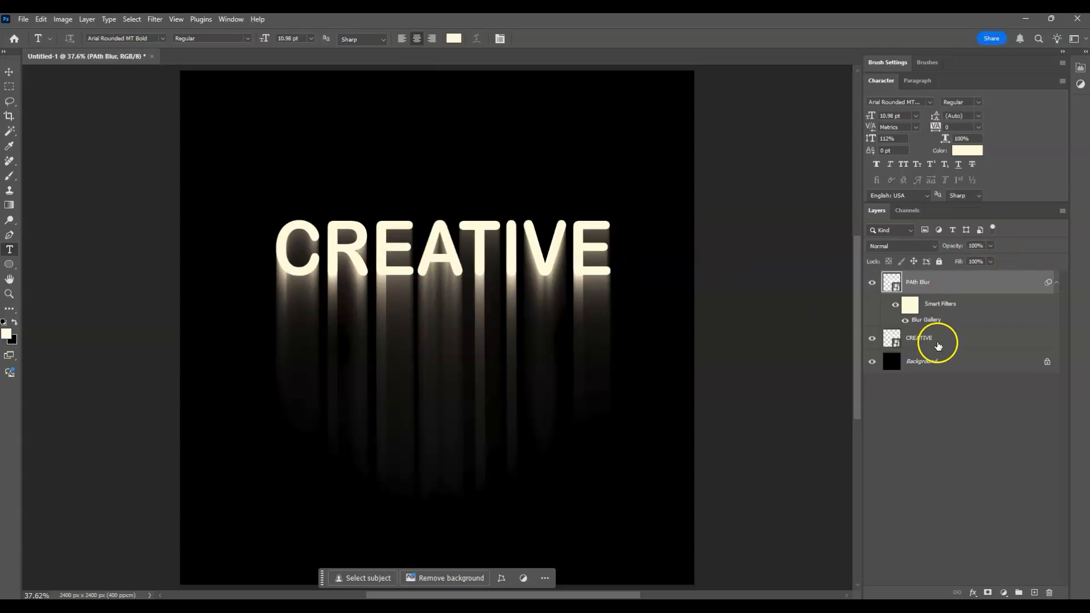
click(938, 345)
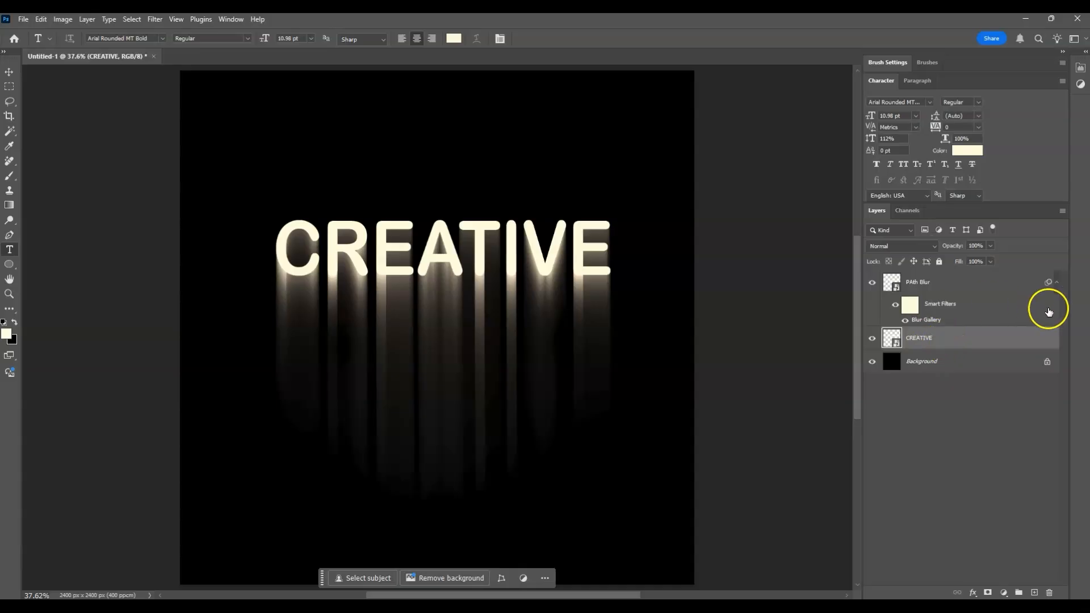
click(155, 19)
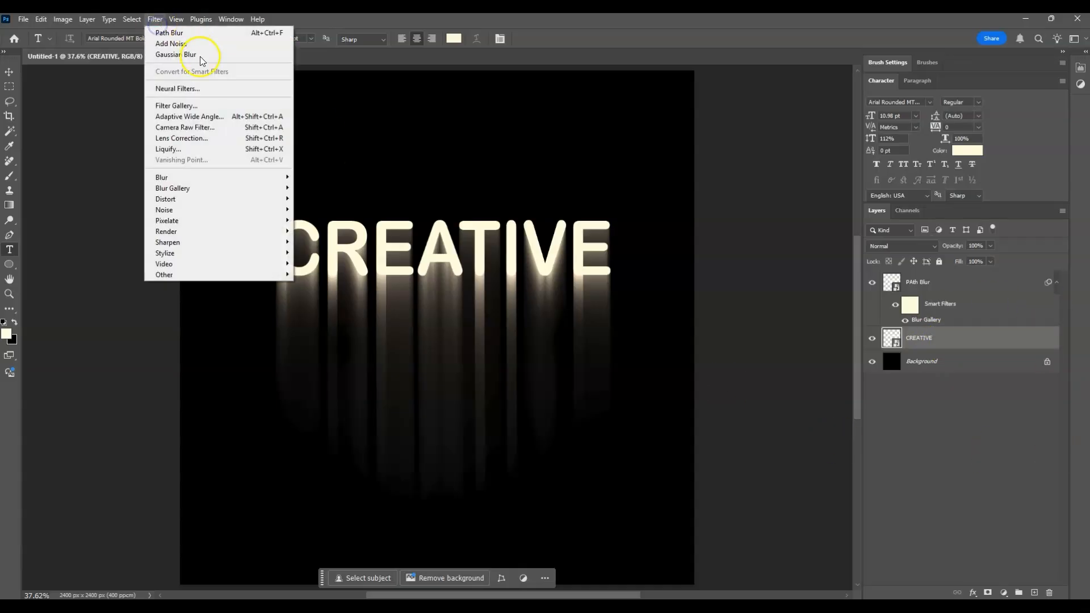
mouse_move(260, 182)
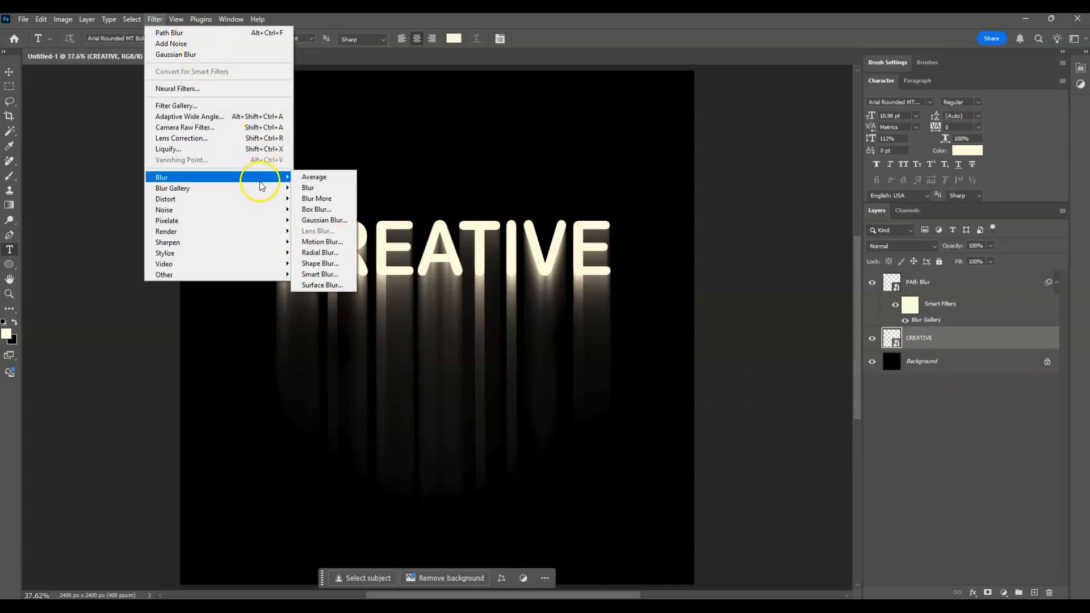
click(325, 221)
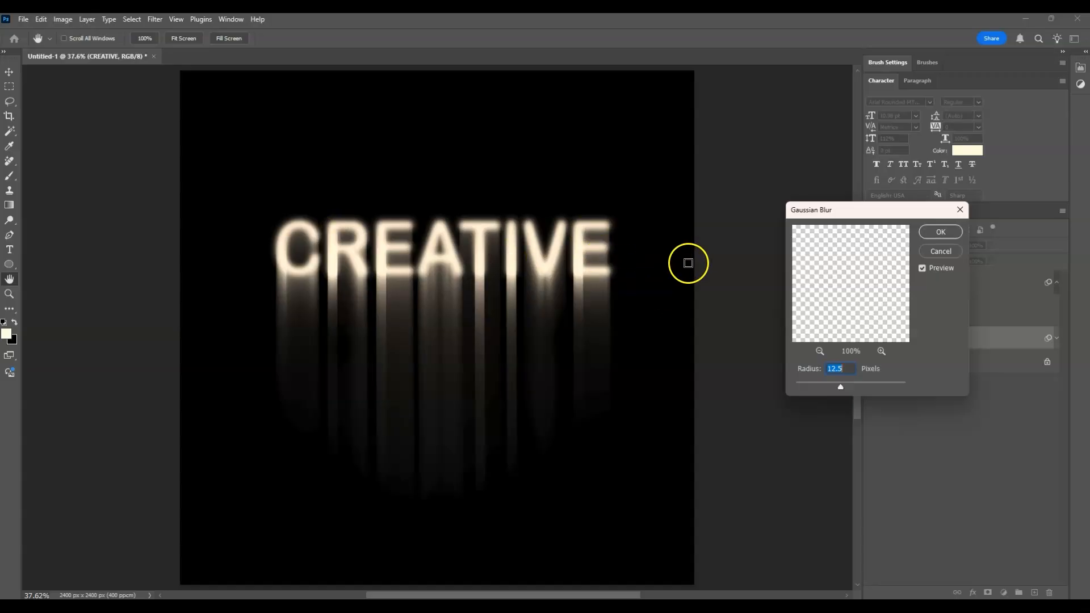
drag(867, 217, 735, 204)
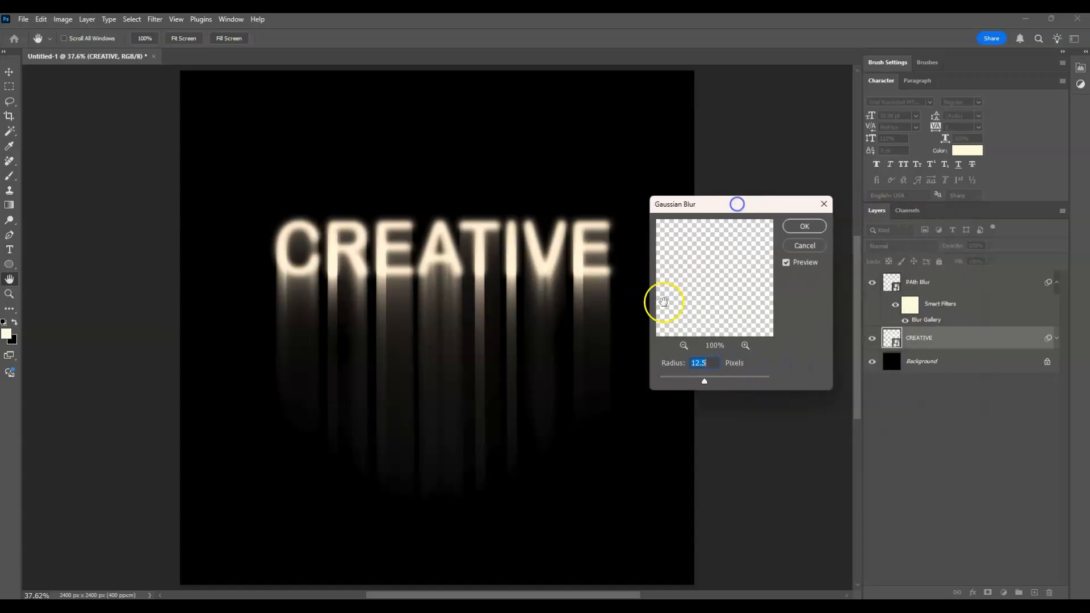
text(10)
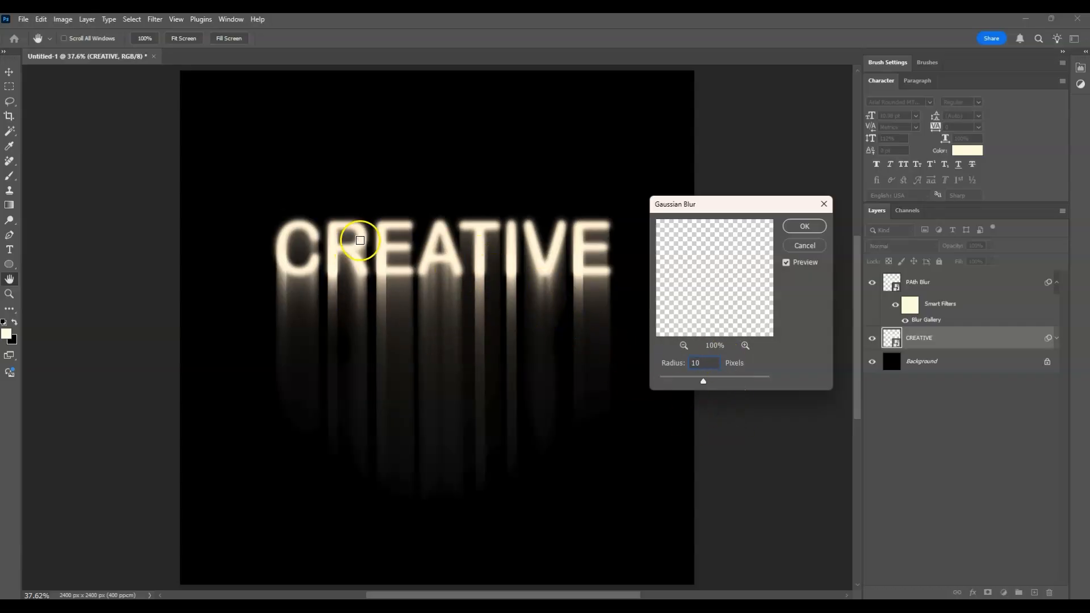
click(801, 236)
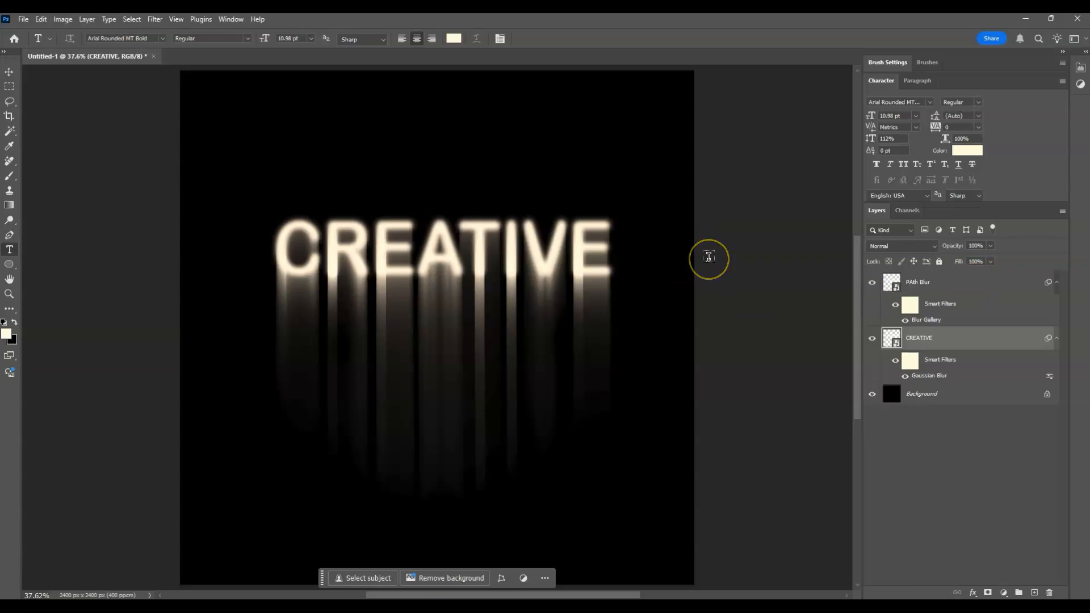
Step: Add a Gradient Map adjustment layer directly above the PAth Blur layer
click(966, 288)
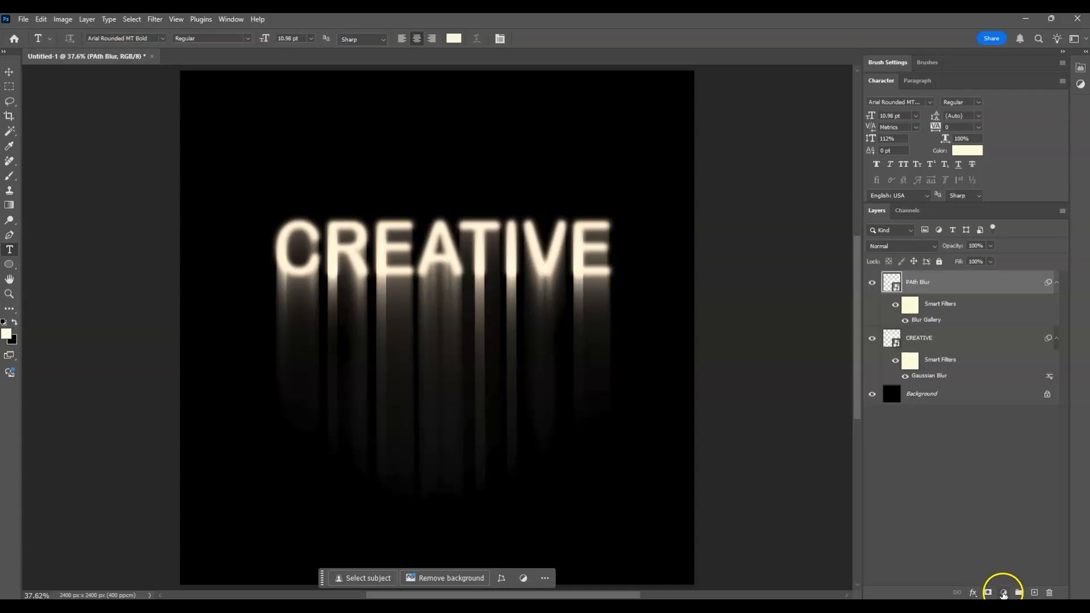
click(1003, 593)
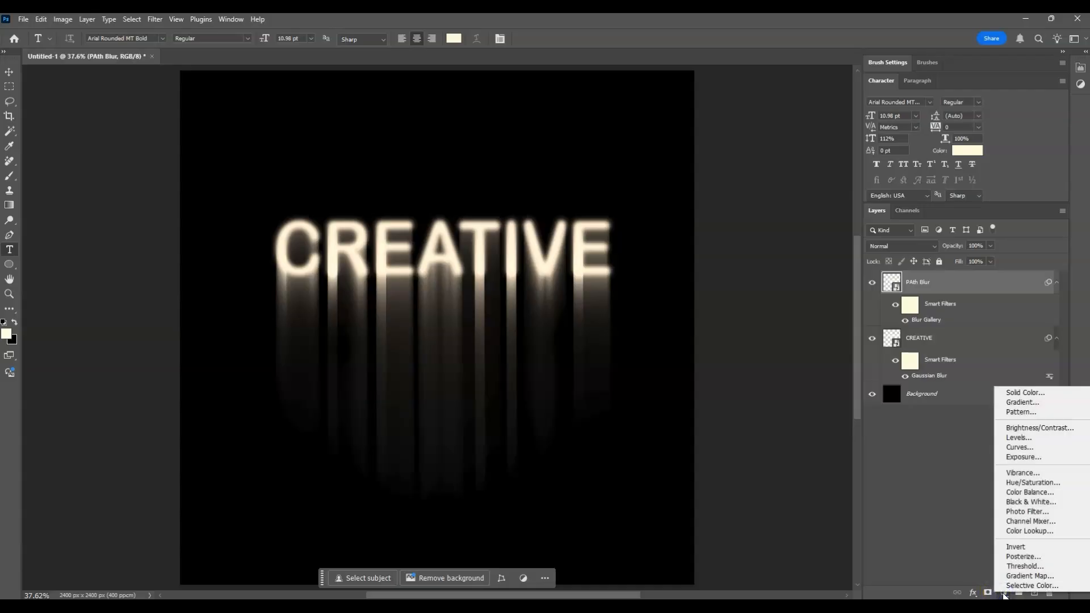
click(1019, 577)
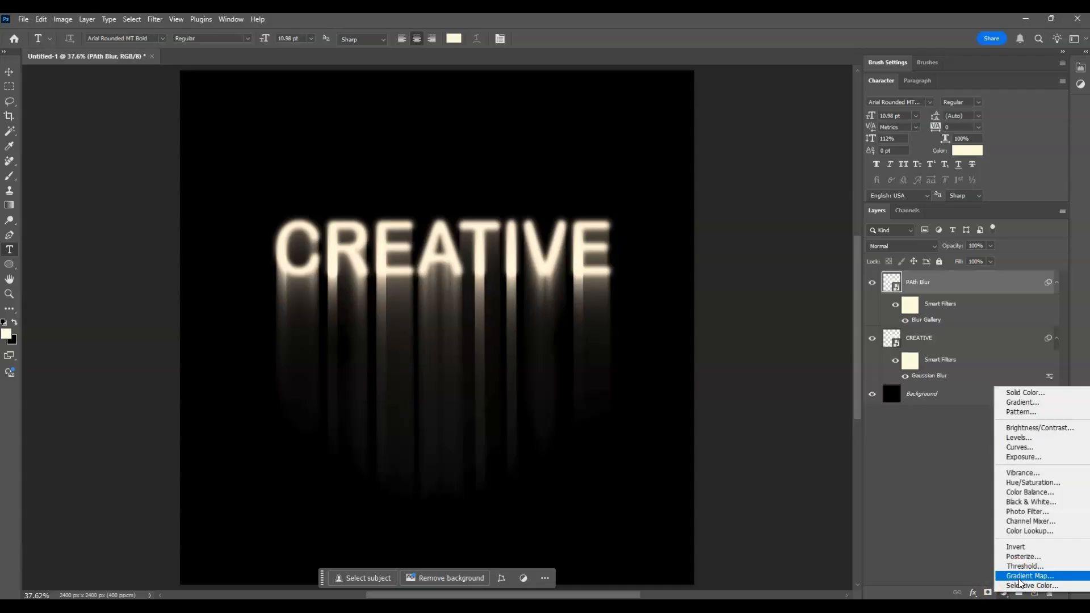
click(1020, 577)
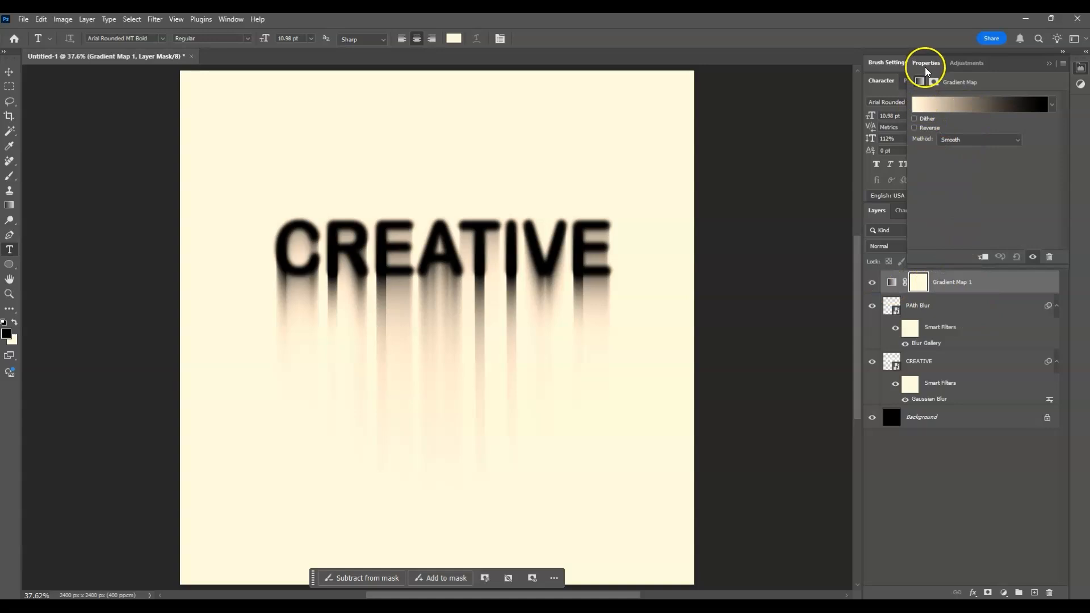
Step: Swap the gradient map's two end stops so the gradient runs from black at 0% to cream at 100%
click(969, 106)
drag(837, 211, 758, 161)
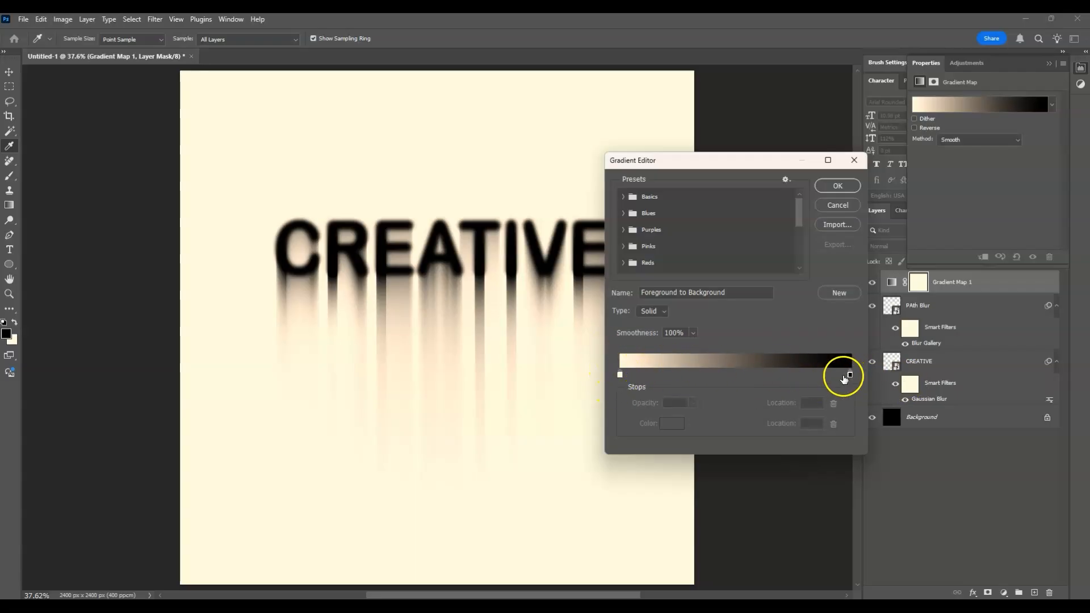
mouse_move(620, 375)
mouse_down()
mouse_move(823, 376)
mouse_move(605, 374)
mouse_up()
drag(821, 375, 850, 375)
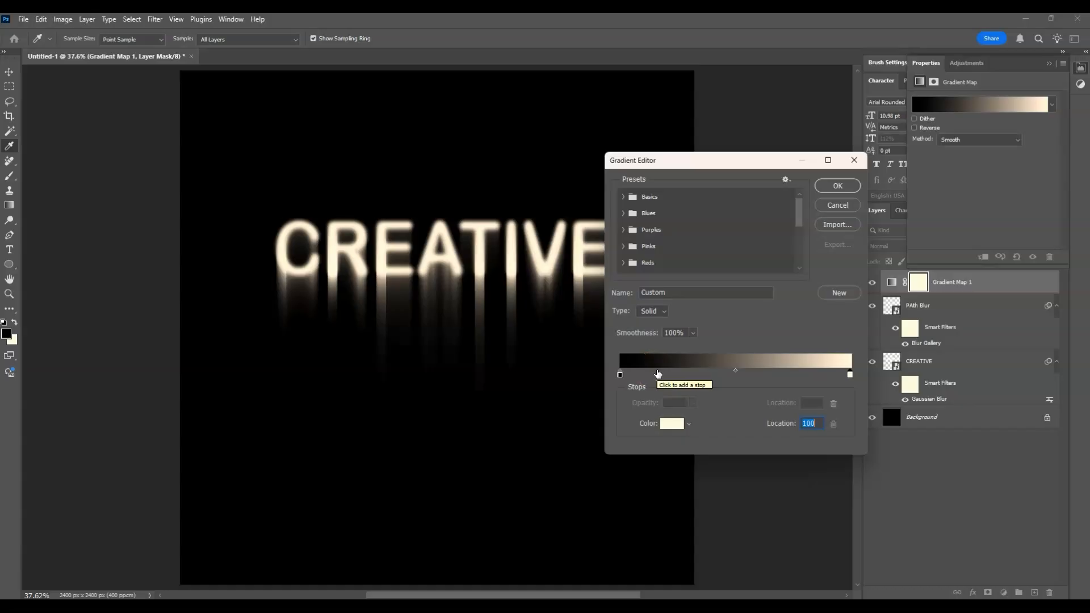
Step: Add a color stop at 16% of the gradient and color it dark blue (#1a0981)
click(658, 373)
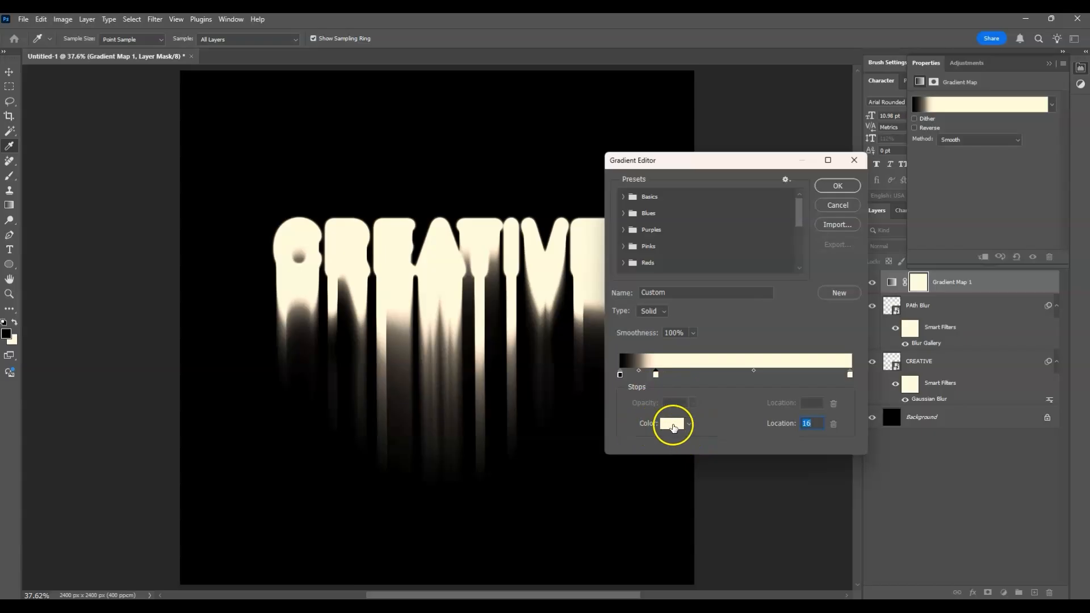
click(673, 426)
drag(470, 205, 219, 151)
drag(282, 163, 236, 145)
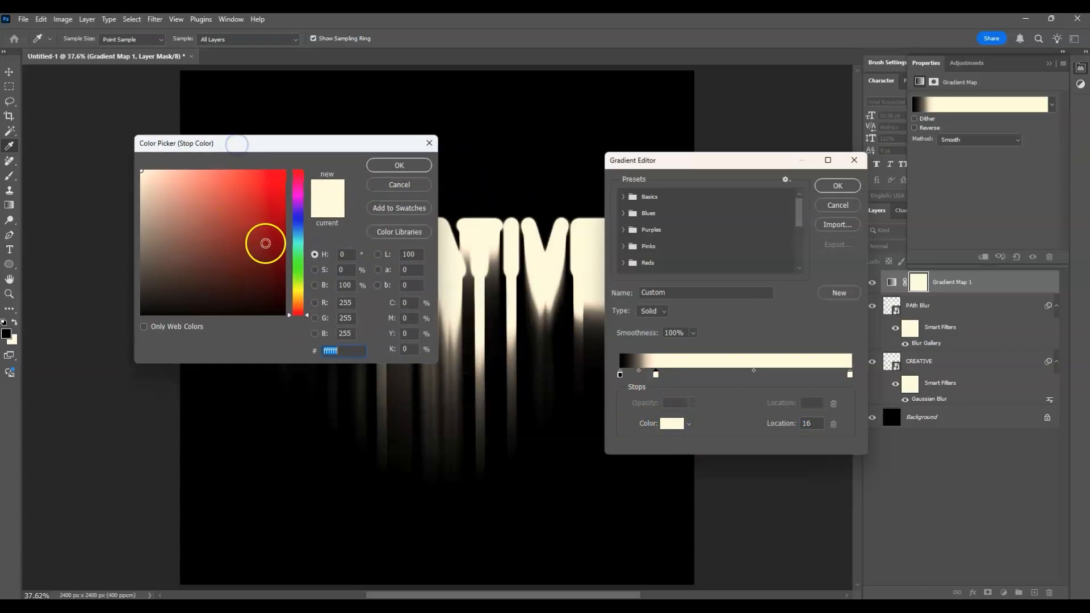
mouse_move(295, 231)
mouse_down()
mouse_move(297, 211)
mouse_move(269, 170)
mouse_up()
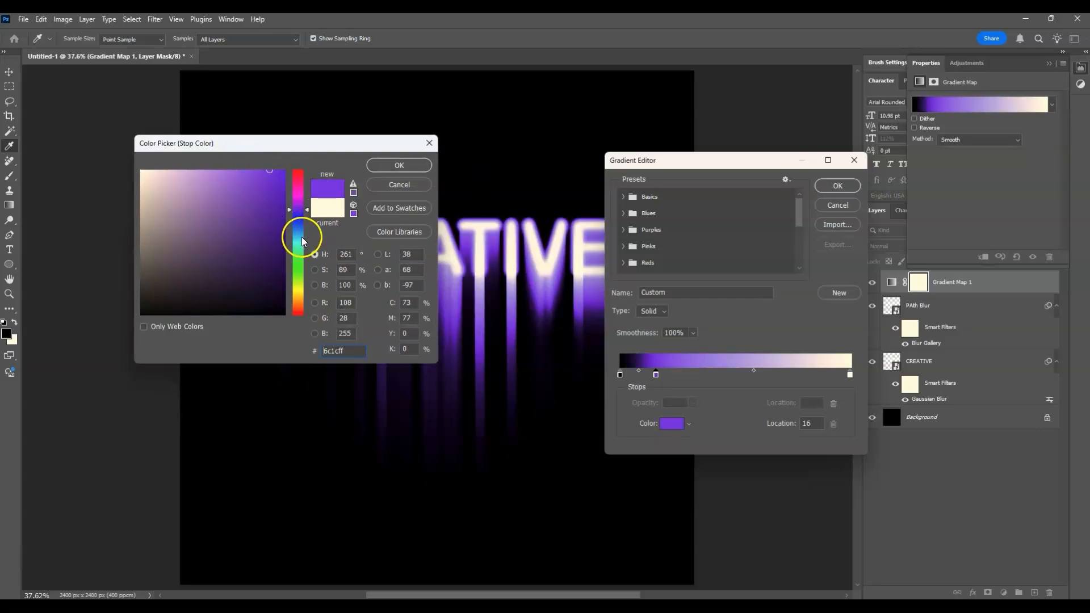
drag(298, 223, 302, 222)
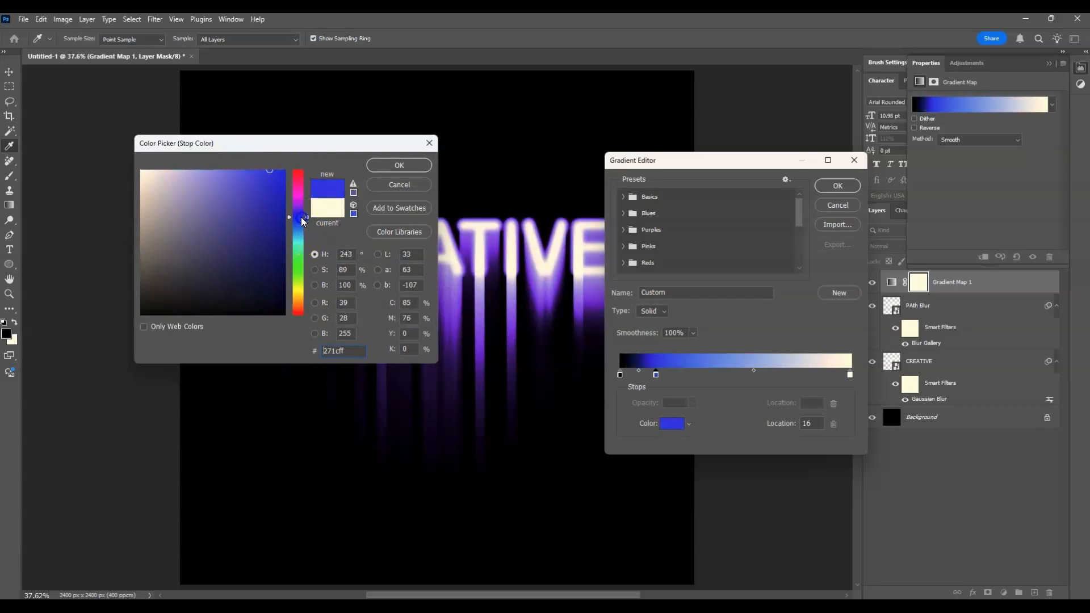
drag(246, 199, 286, 219)
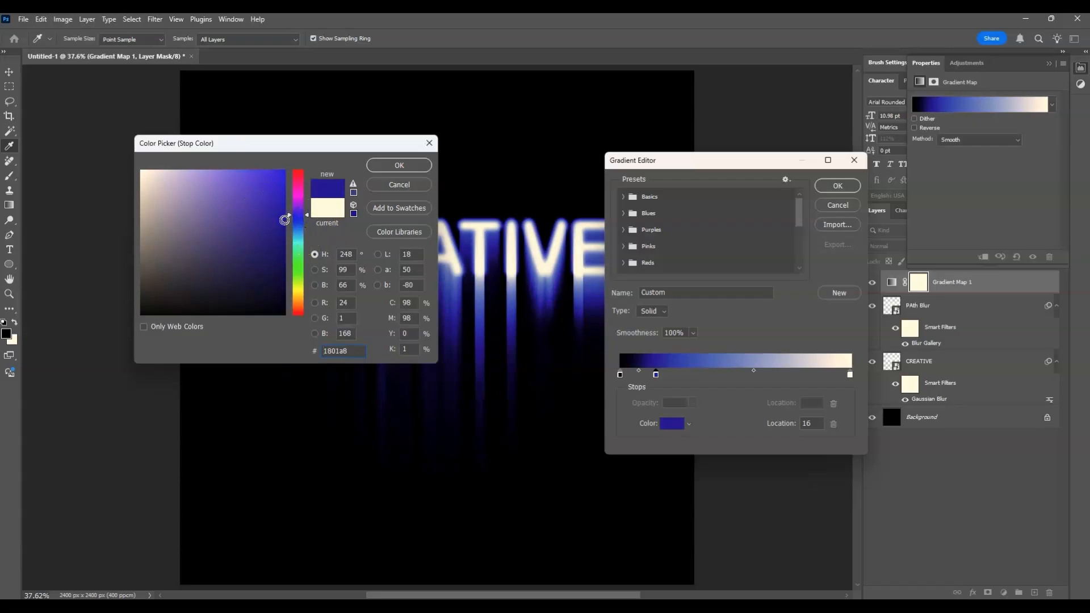
click(384, 169)
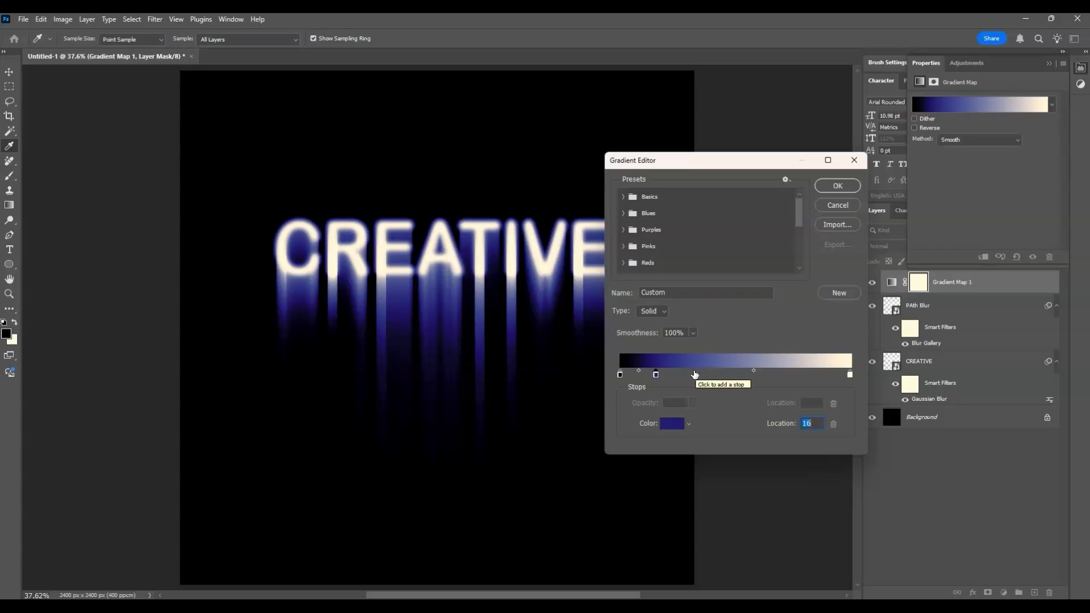
Step: Add a color stop at 31% of the gradient and color it violet (#614cdf)
click(693, 374)
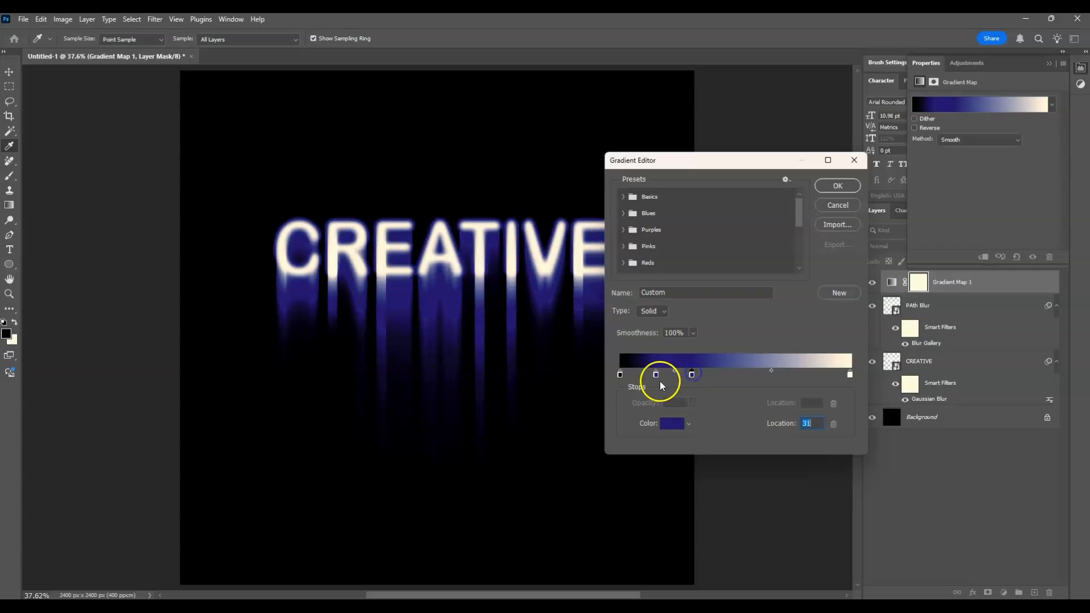
click(673, 423)
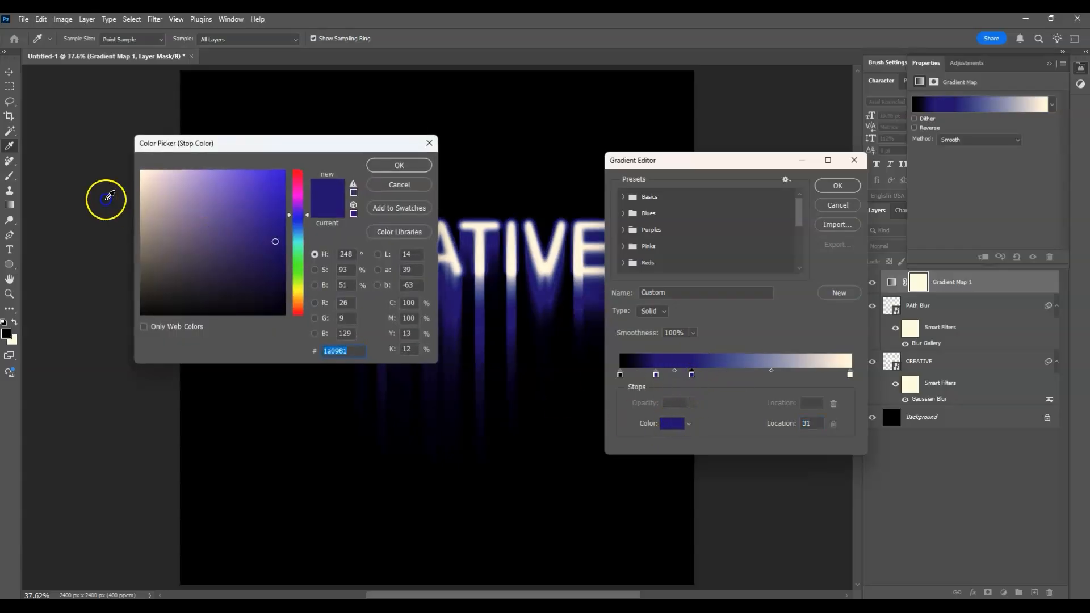
drag(303, 145, 260, 132)
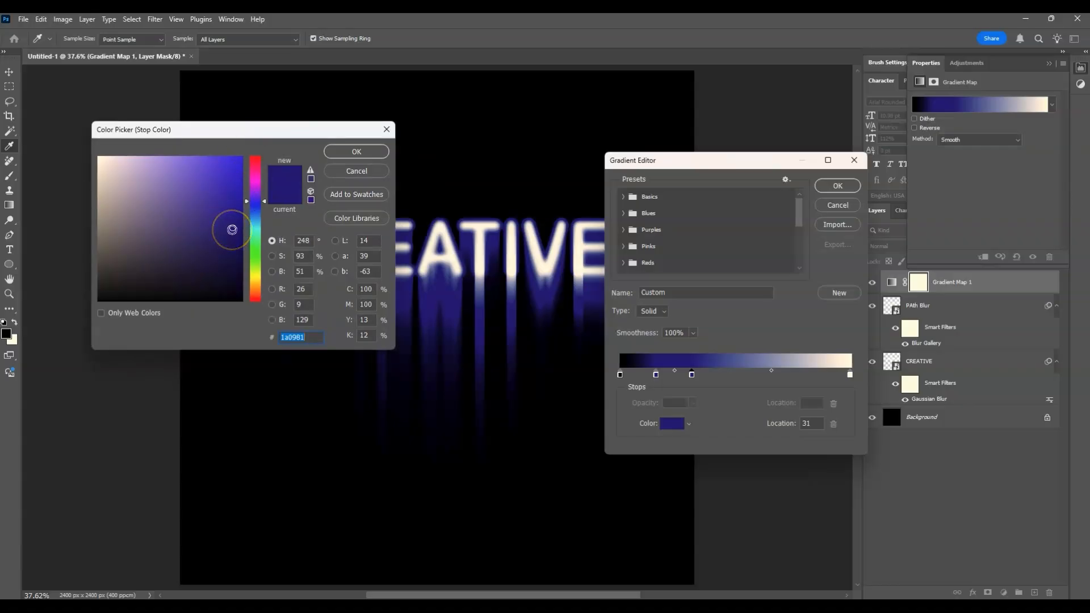
click(212, 195)
click(193, 175)
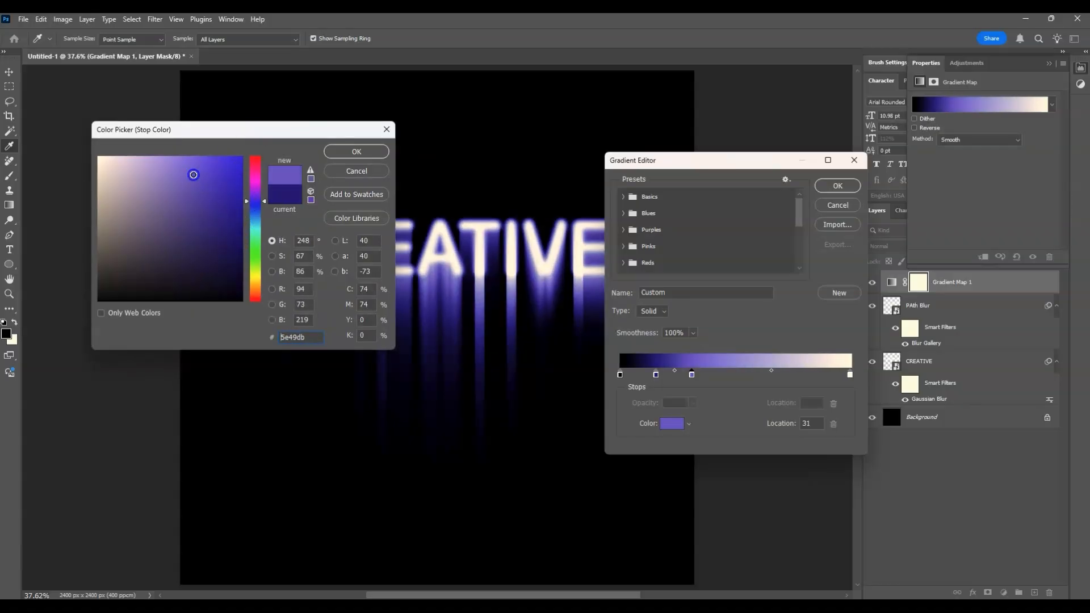
click(357, 152)
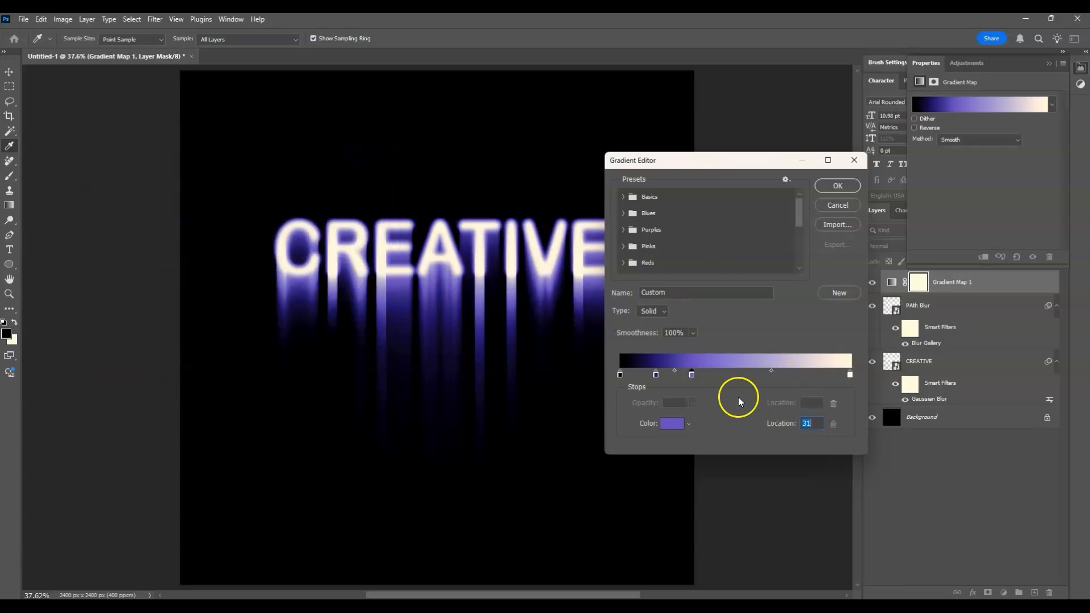
Step: Add a color stop at 47% of the gradient and color it dark green with a hue of 167°
click(731, 374)
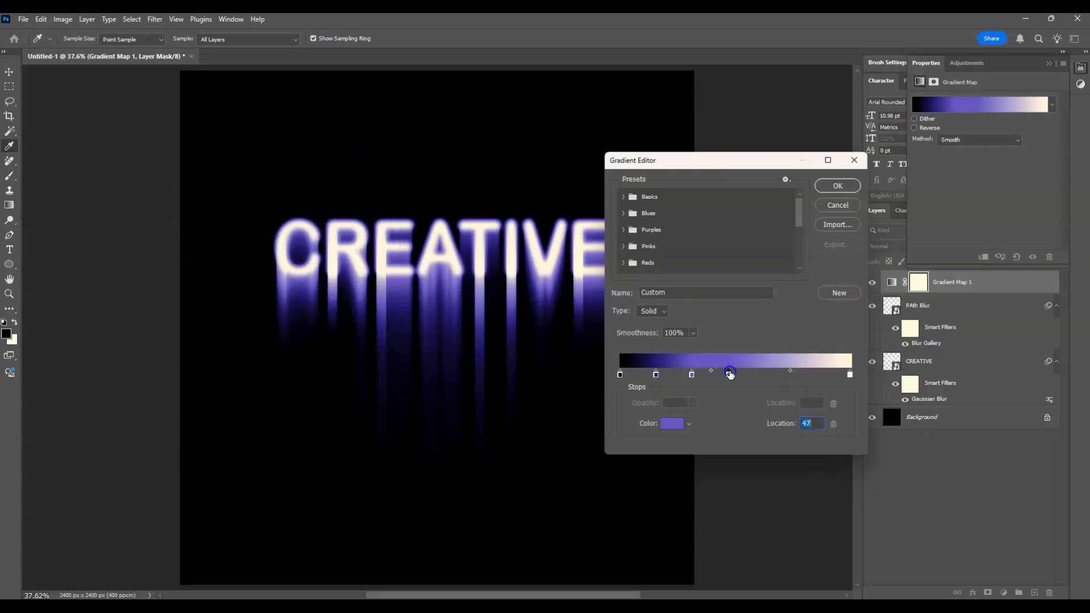
click(671, 424)
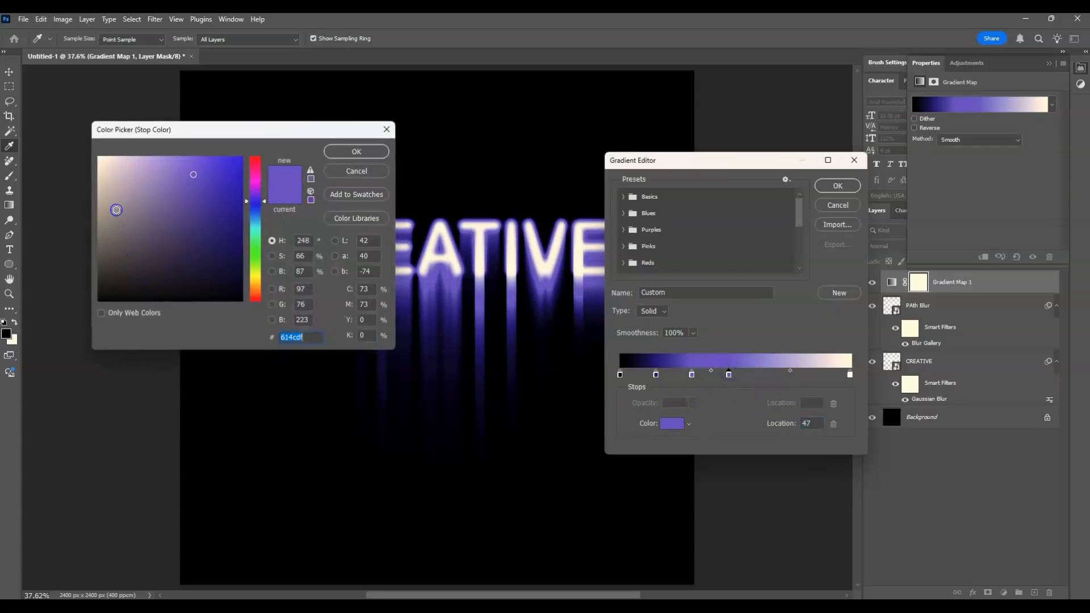
drag(262, 264, 258, 234)
drag(193, 175, 187, 233)
click(198, 238)
click(195, 243)
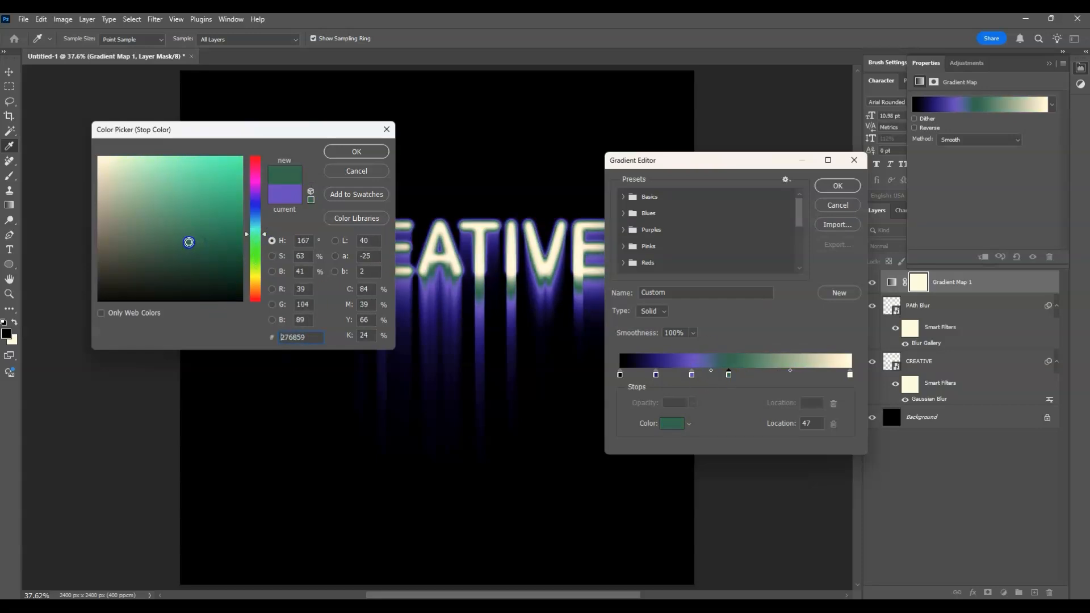
click(353, 151)
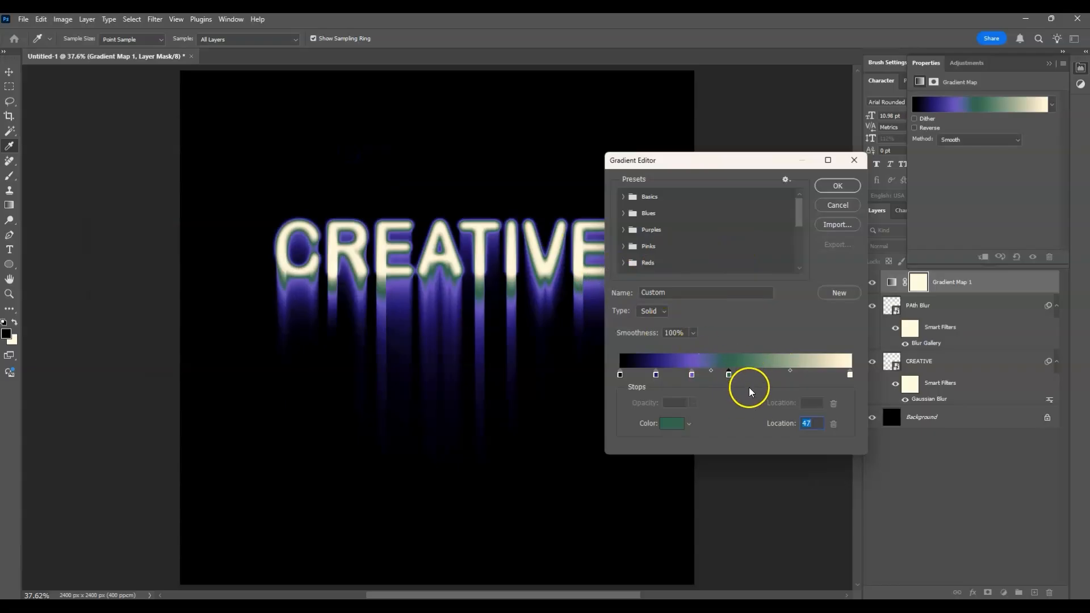
Step: Add a color stop at 66% of the gradient and color it bright turquoise (#43f0c9)
click(772, 374)
click(672, 424)
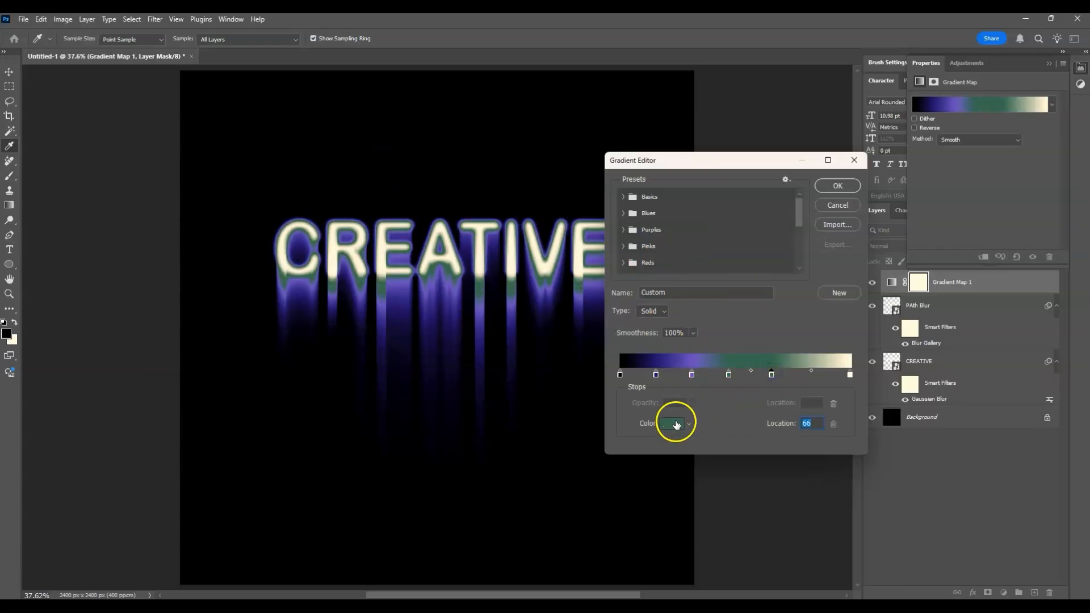
click(196, 208)
drag(196, 208, 198, 183)
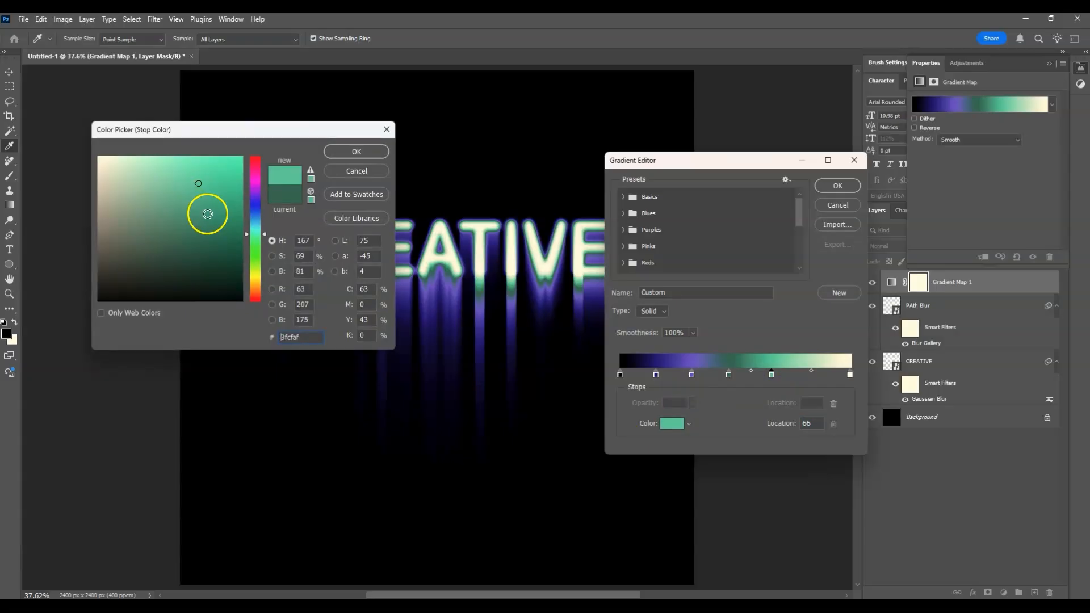
click(203, 168)
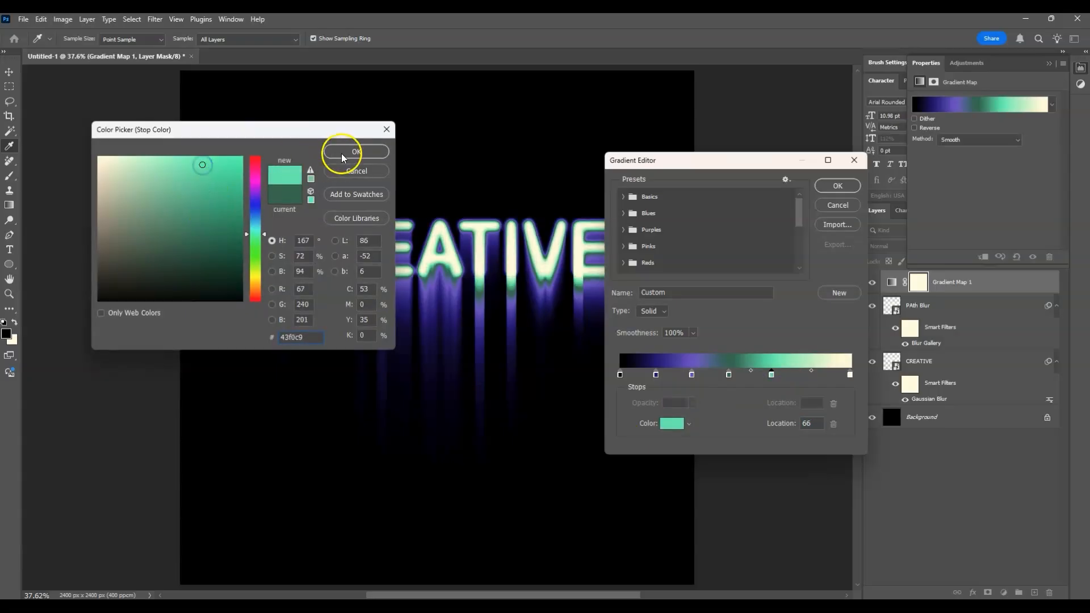
click(356, 151)
Step: Add a bright green color stop at 81% of the gradient and apply the edited gradient map
click(808, 375)
click(670, 423)
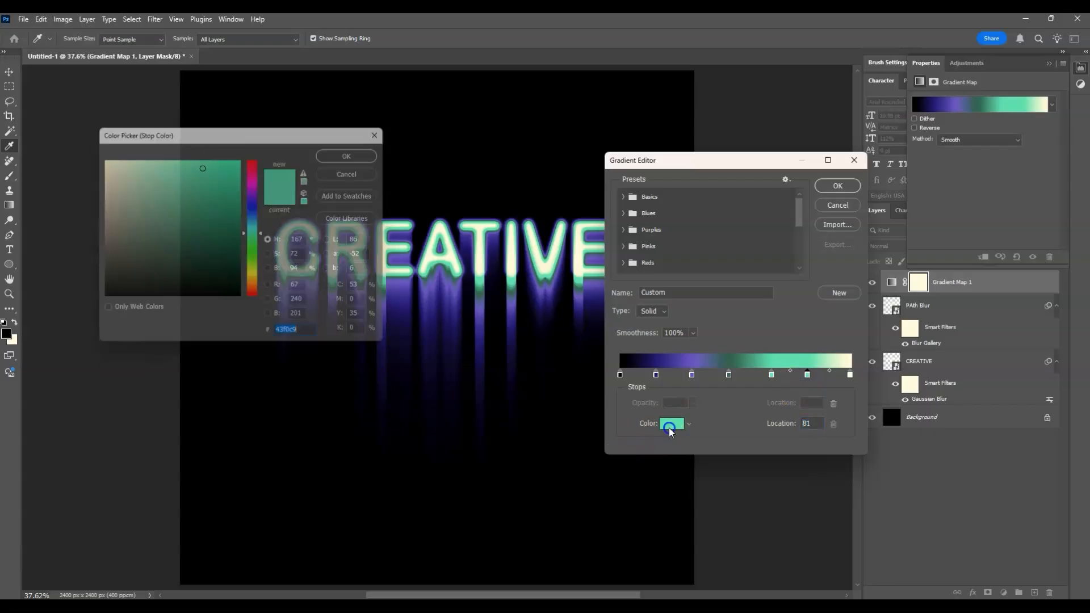
drag(263, 245, 263, 251)
mouse_move(182, 163)
mouse_down()
mouse_move(173, 146)
mouse_move(214, 251)
mouse_move(190, 122)
mouse_up()
click(357, 152)
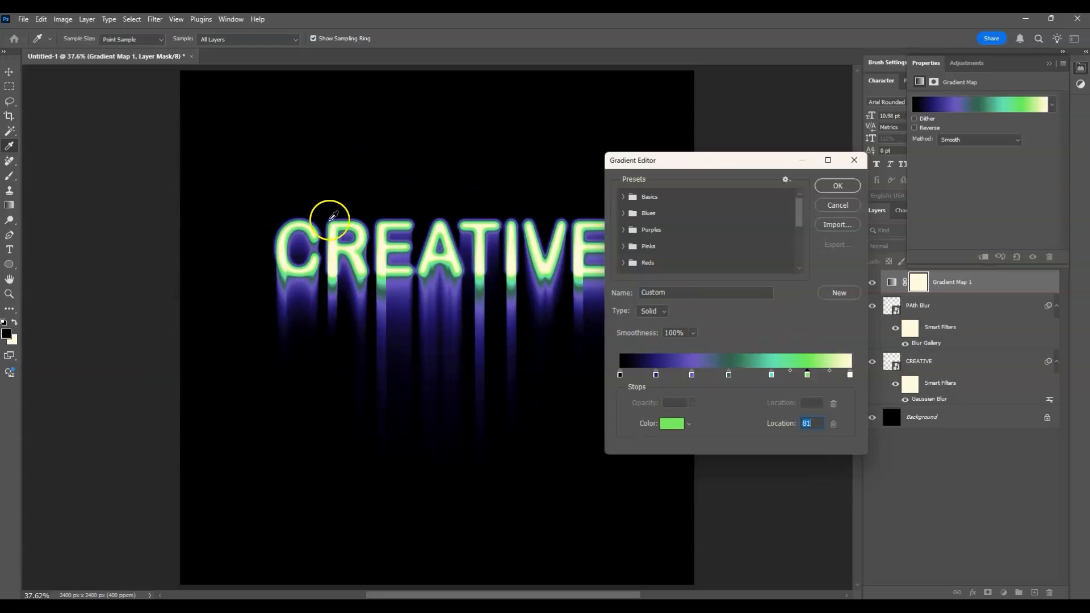
click(837, 187)
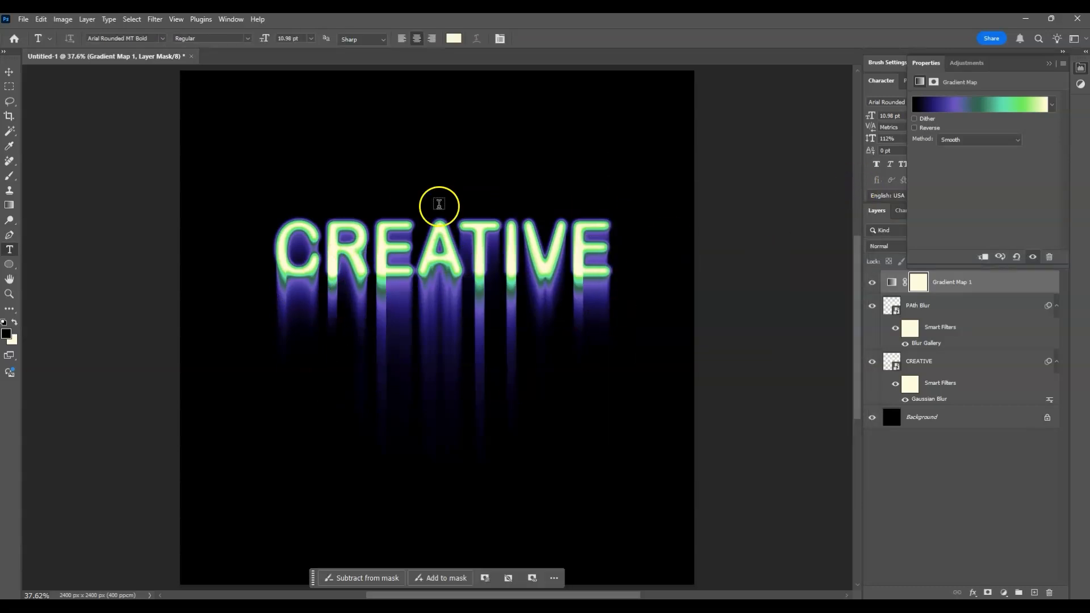
Step: Stamp all visible layers into a new merged layer above the gradient map and select it
click(1048, 63)
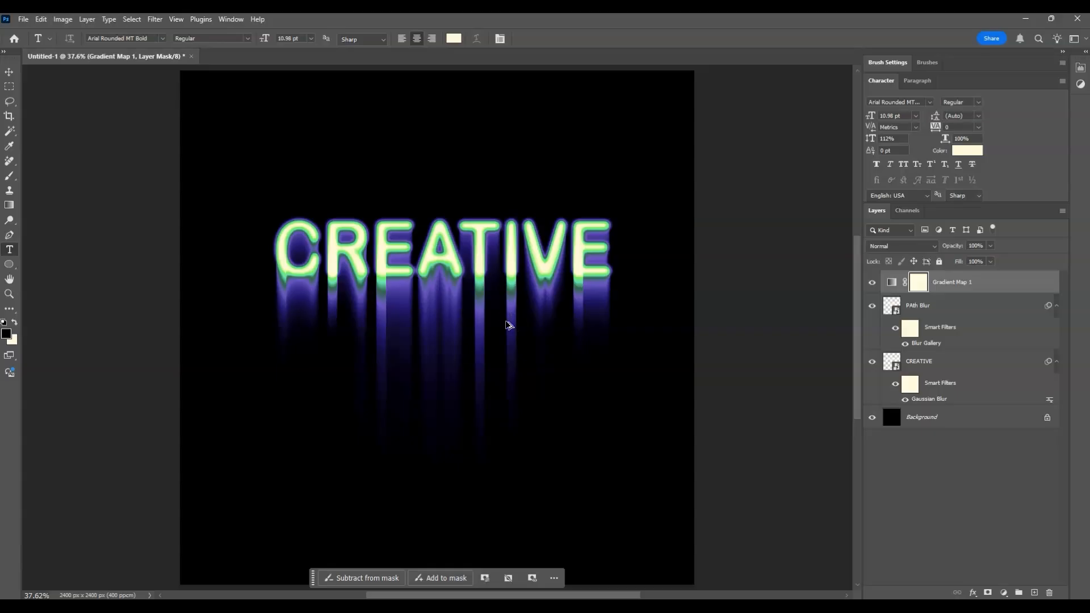
key(ctrl+shift+alt+e)
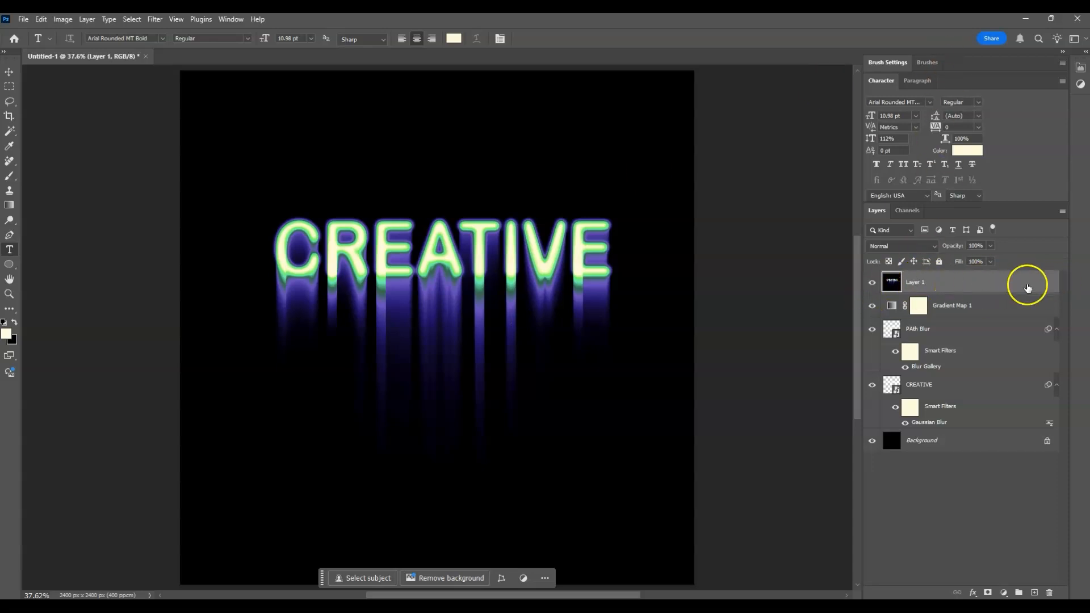
click(965, 281)
Step: Add 15% noise with uniform distribution to the merged layer
click(152, 21)
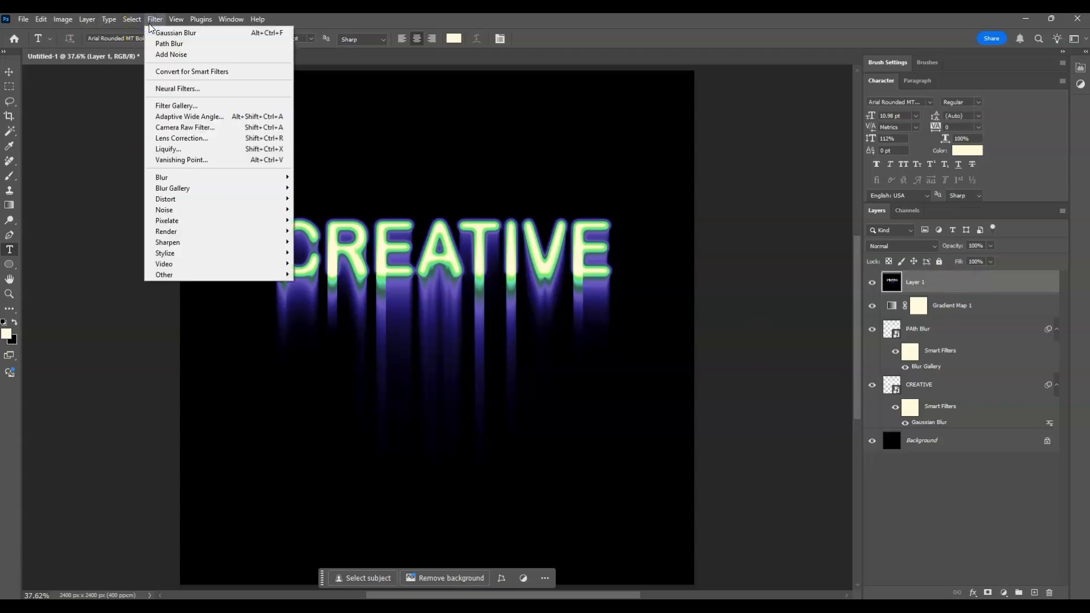
mouse_move(203, 209)
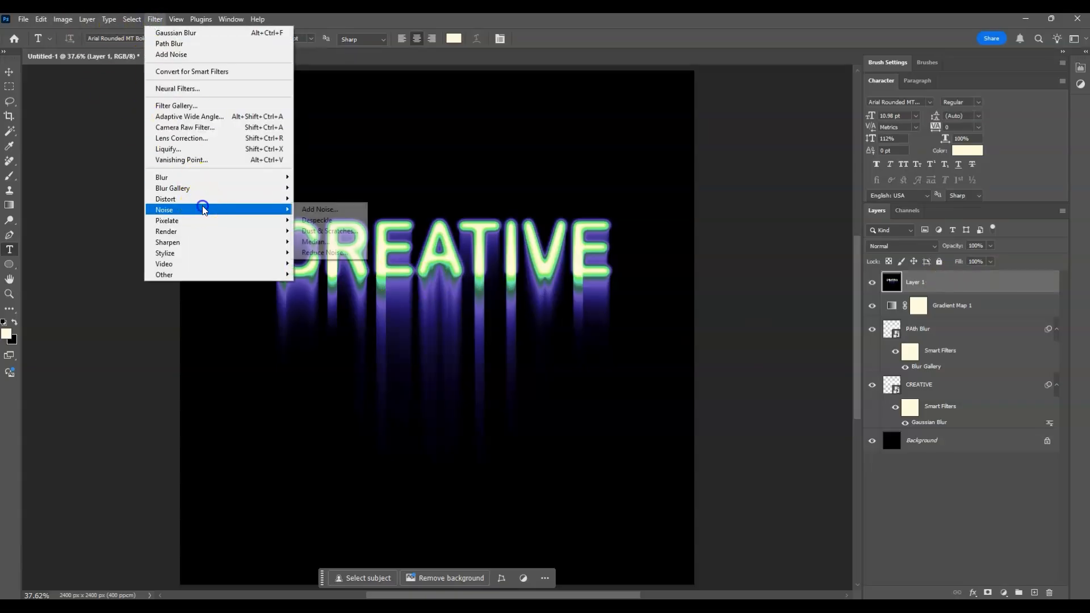
click(331, 210)
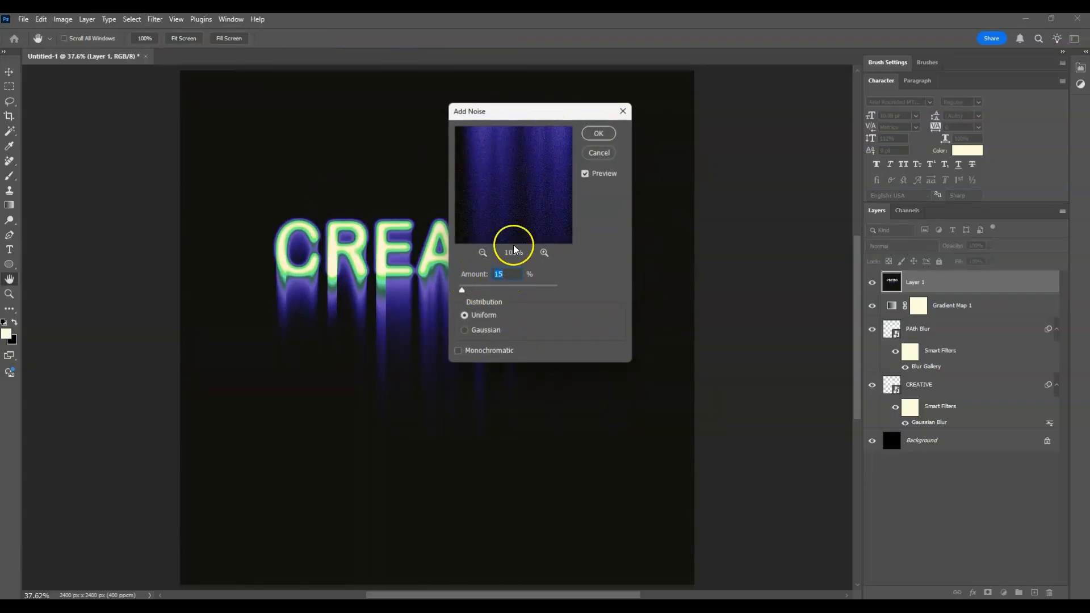
drag(537, 119, 640, 120)
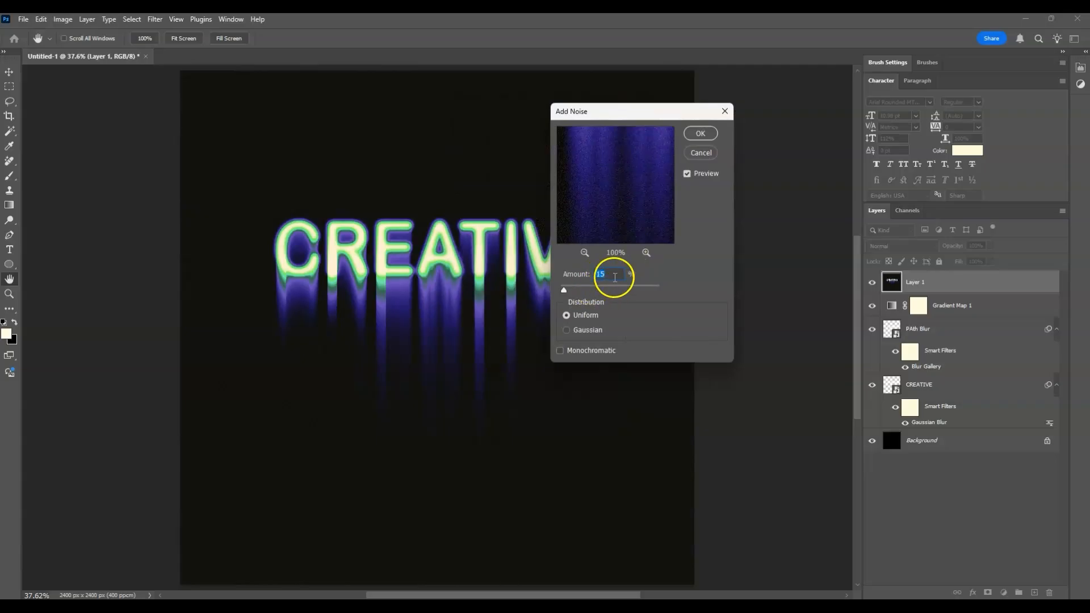
click(590, 315)
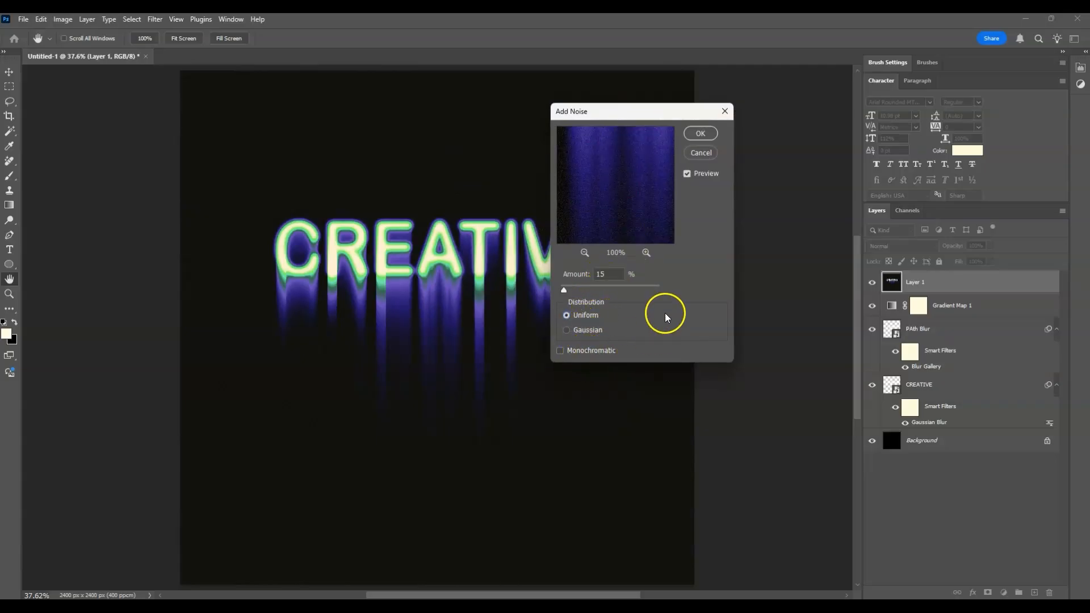
click(701, 133)
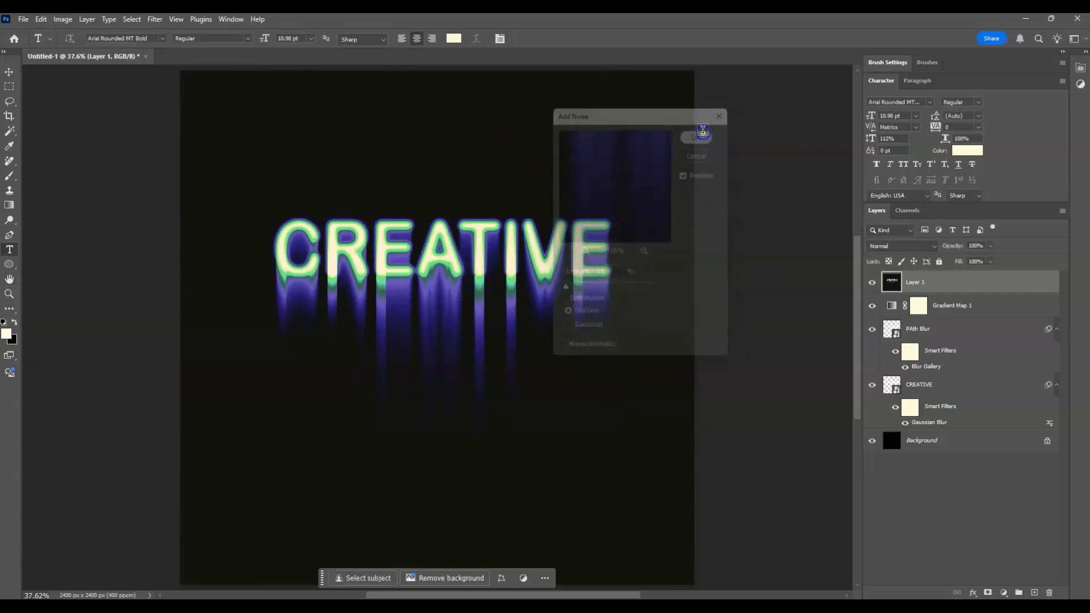
Step: Open the Camera Raw Filter on the merged layer
key(ctrl+shift+a)
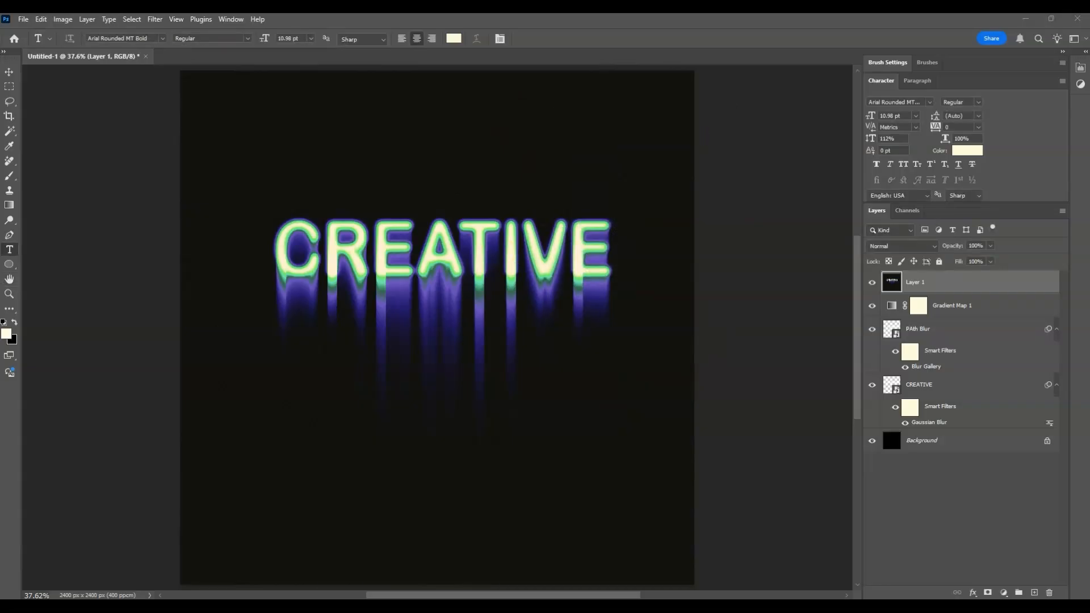